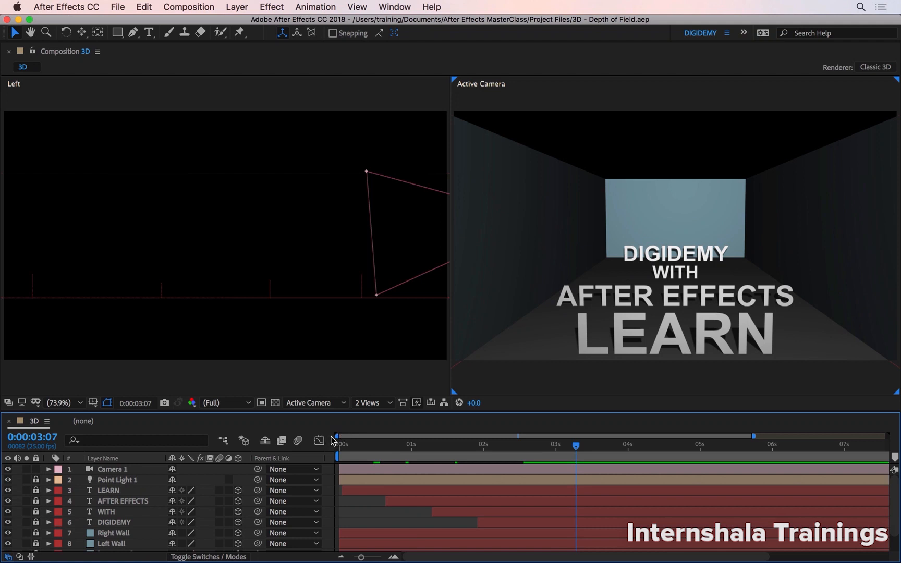
left_click(128, 469)
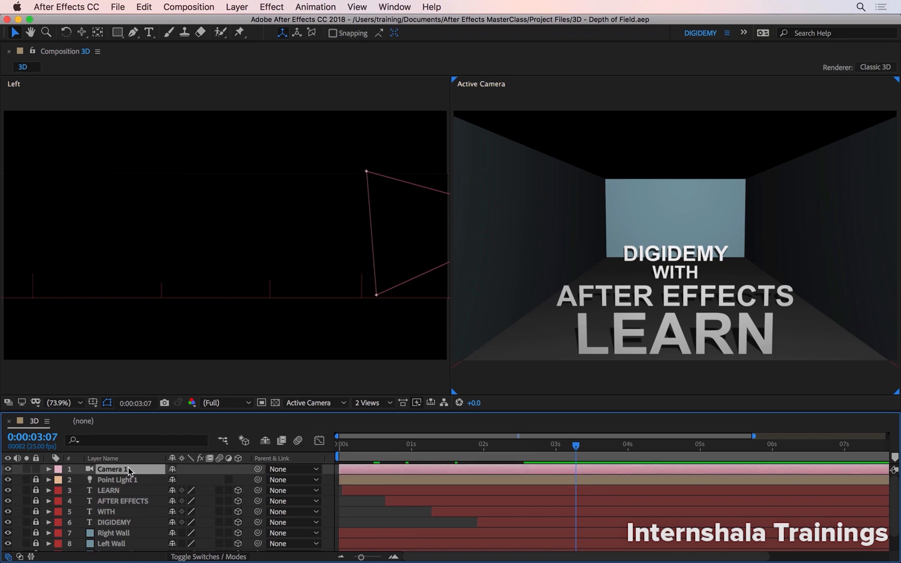
double_click(131, 468)
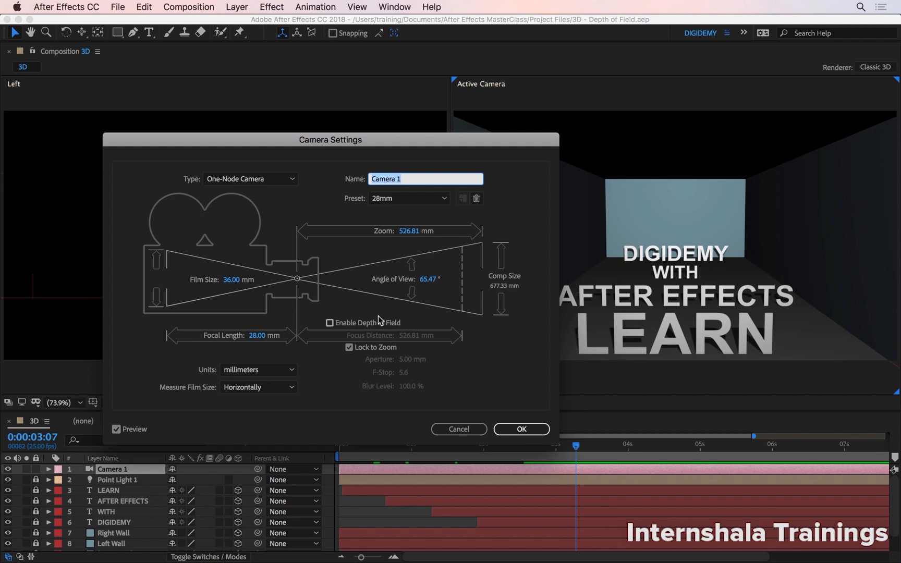
left_click(459, 430)
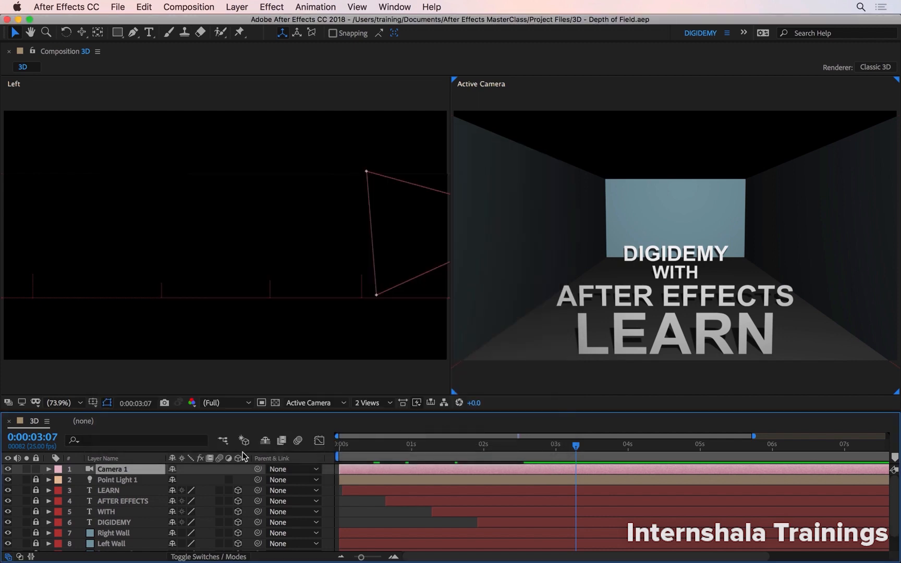
Expand Camera 1's camera options and turn on Depth of Field.
left_click(49, 469)
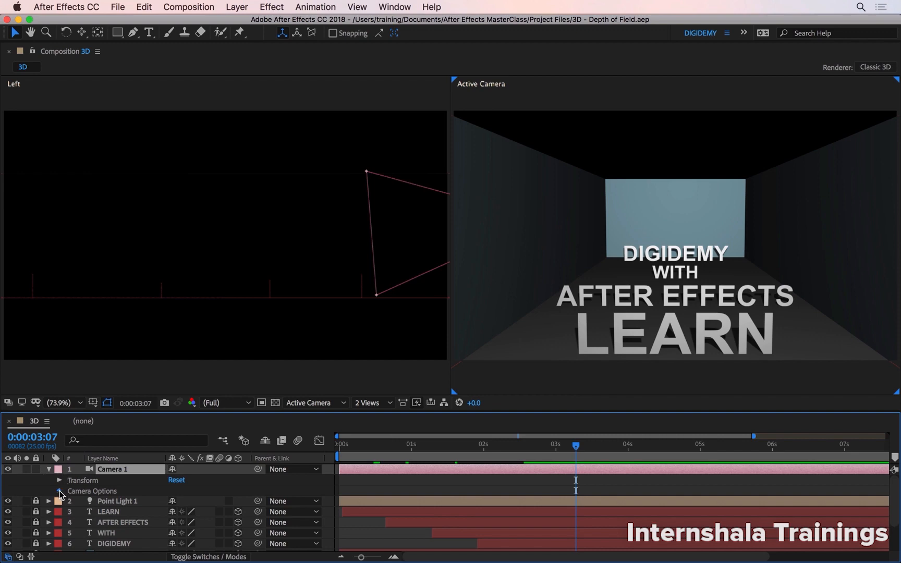
left_click(59, 490)
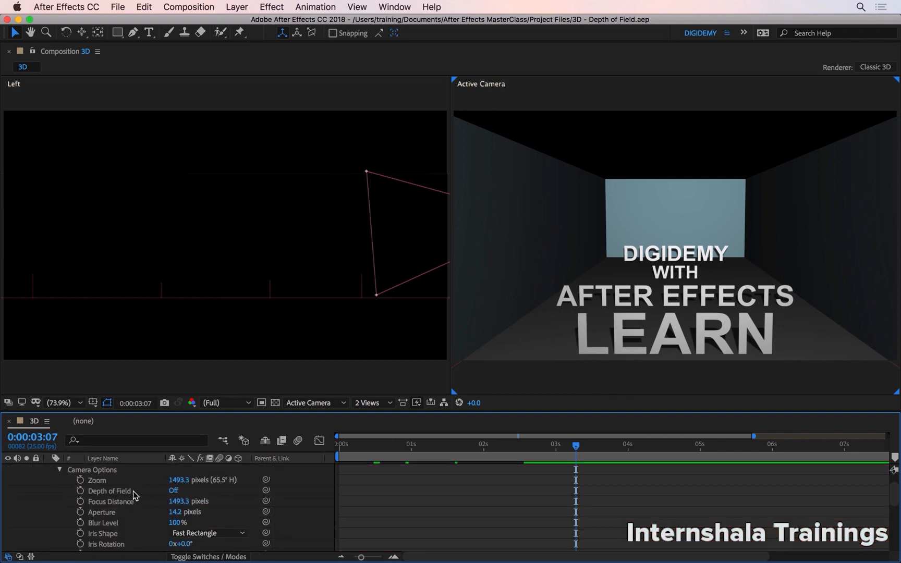
left_click(174, 491)
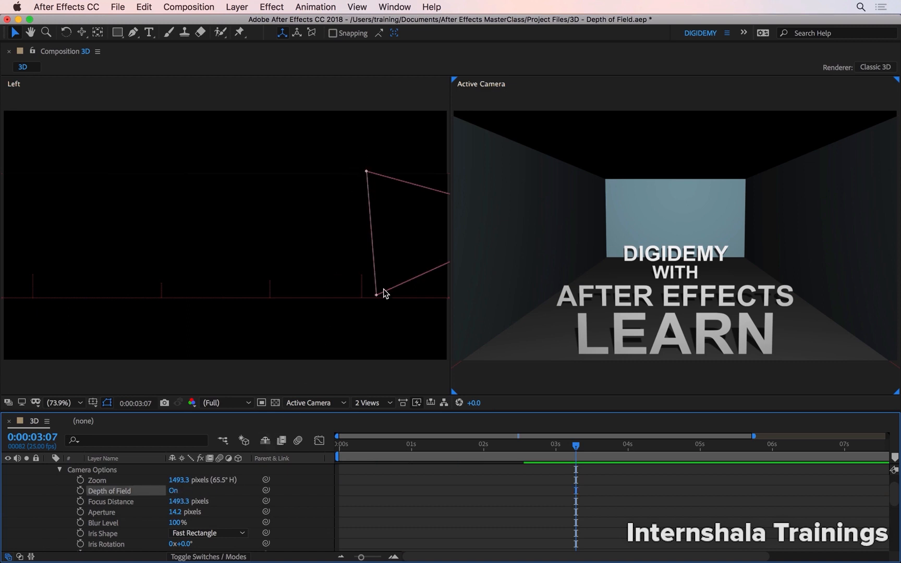
Increase Camera 1's focus distance to 3357.3 pixels, with the whole camera cone in sight in the Left view.
key("h")
left_click_drag(334, 280, 204, 306)
key("v")
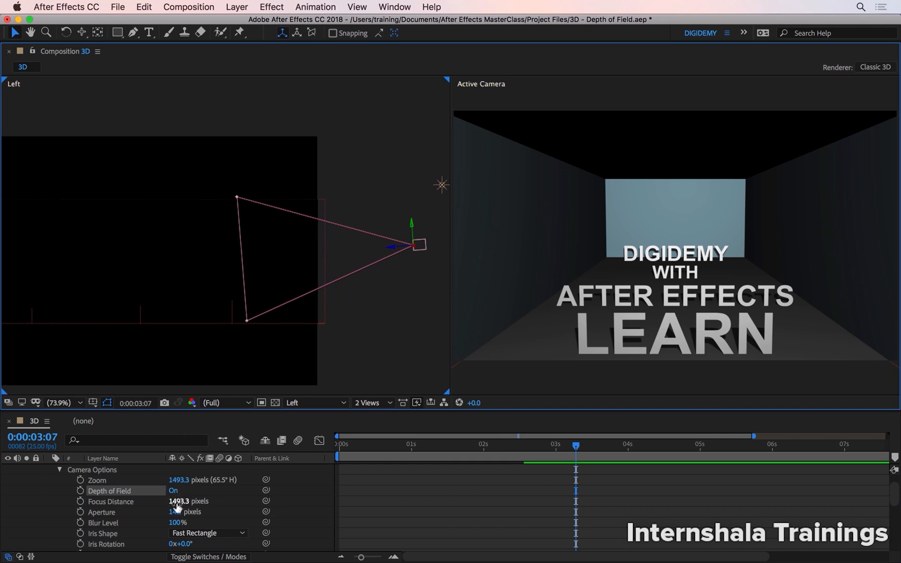
left_click_drag(178, 506, 233, 494)
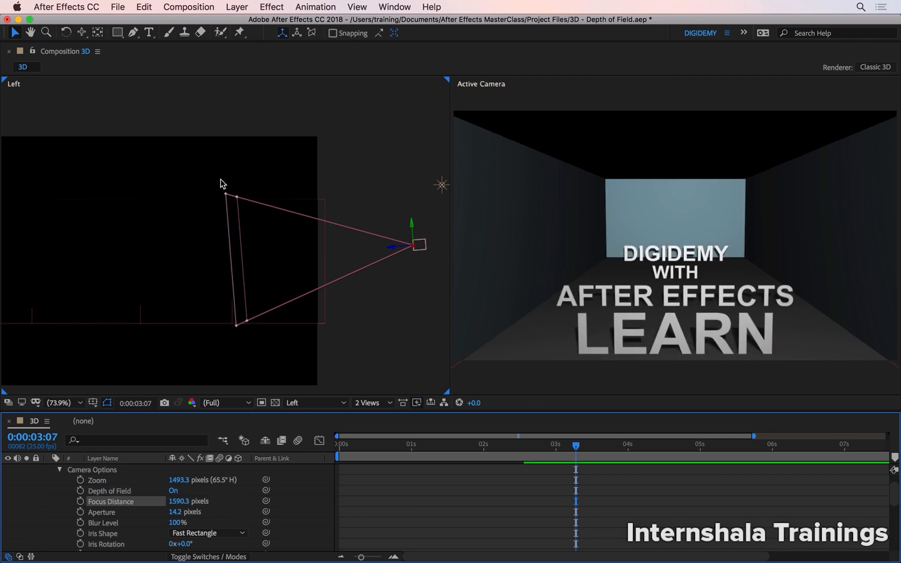
left_click(233, 326)
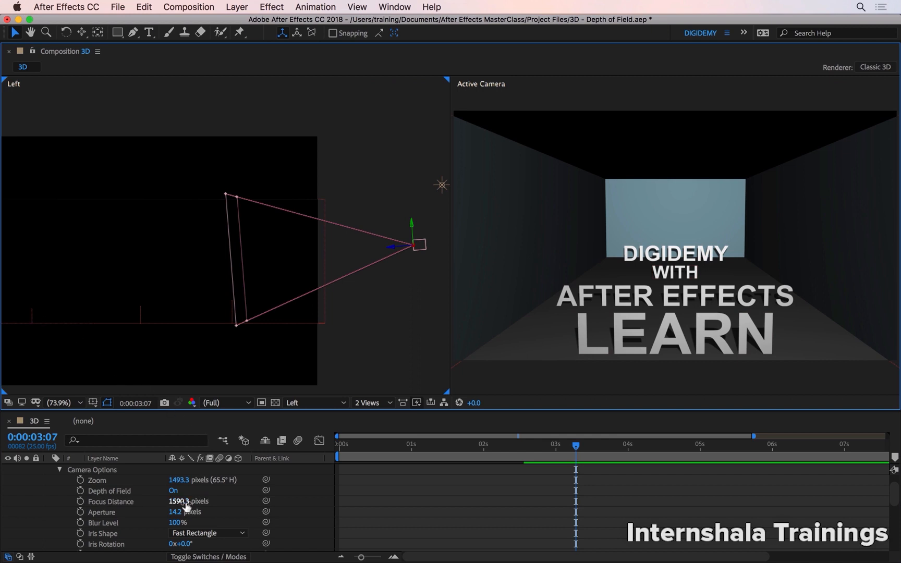
left_click_drag(186, 506, 187, 270)
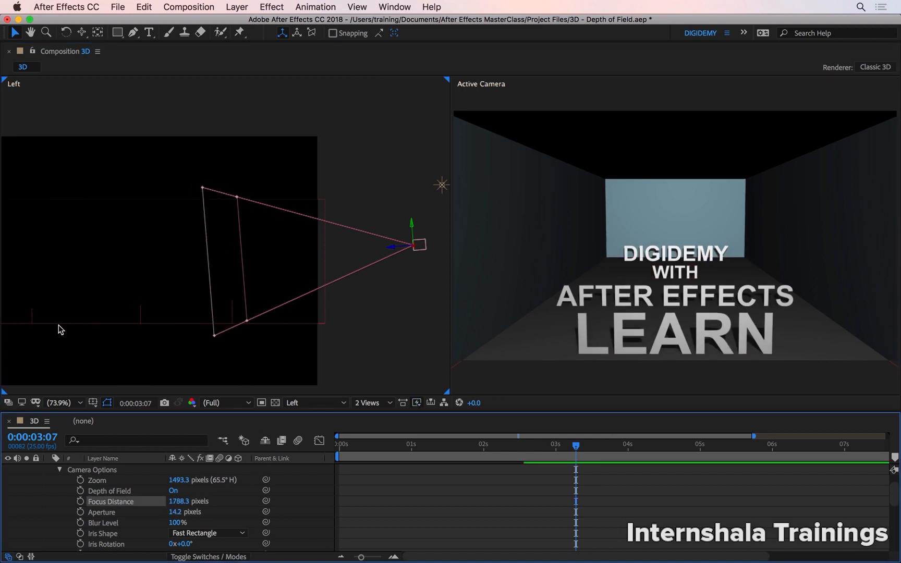
left_click_drag(179, 501, 335, 470)
key("Caps_Lock")
key("Caps_Lock")
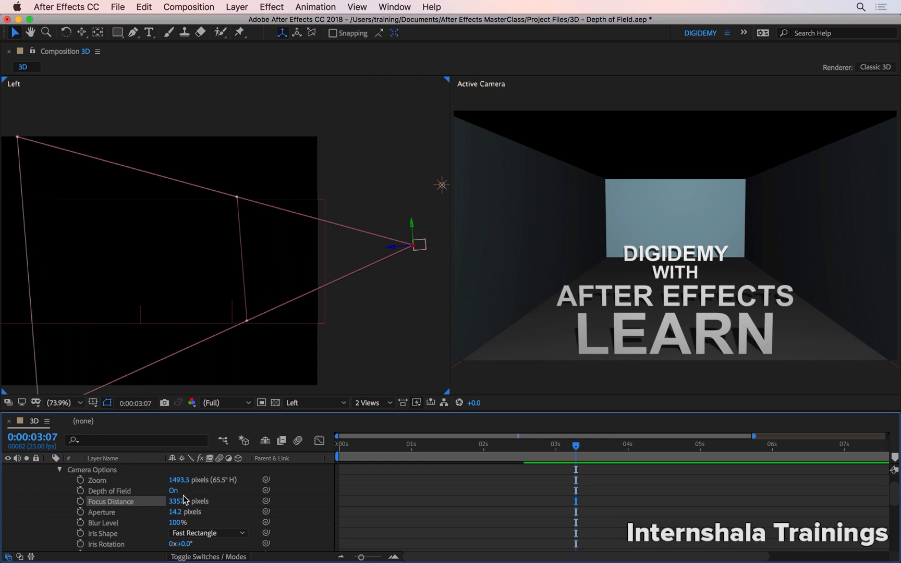
Increase Camera 1's aperture to 407.2 pixels.
left_click(132, 514)
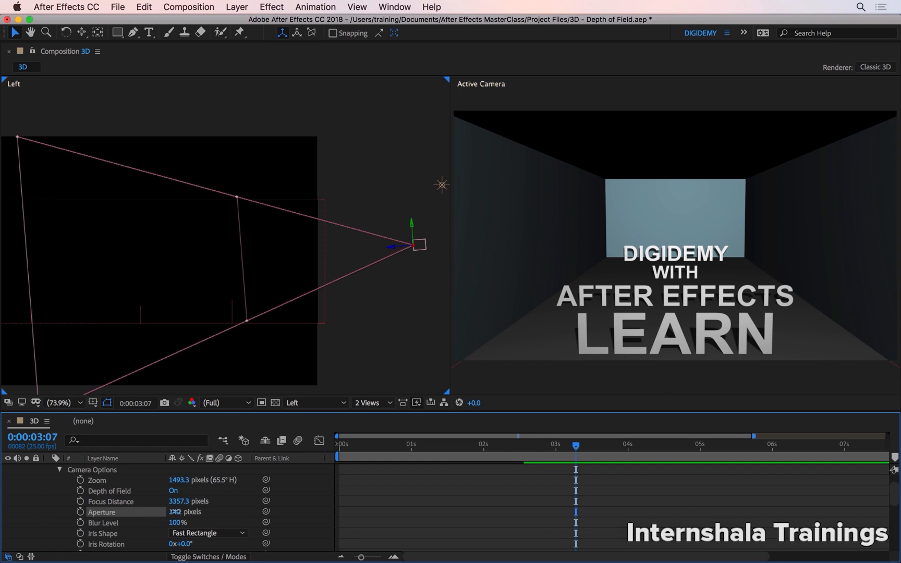
left_click_drag(174, 512, 284, 501)
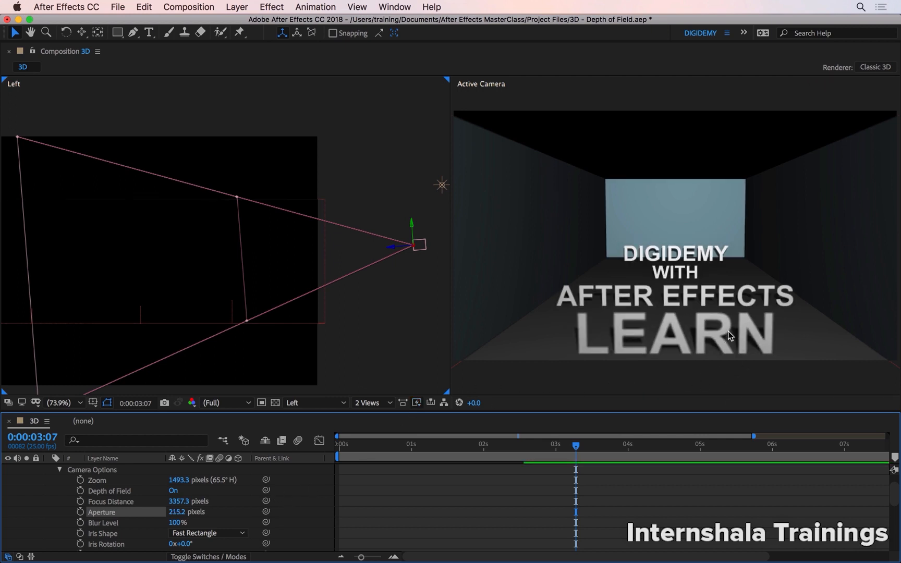
left_click_drag(176, 512, 285, 500)
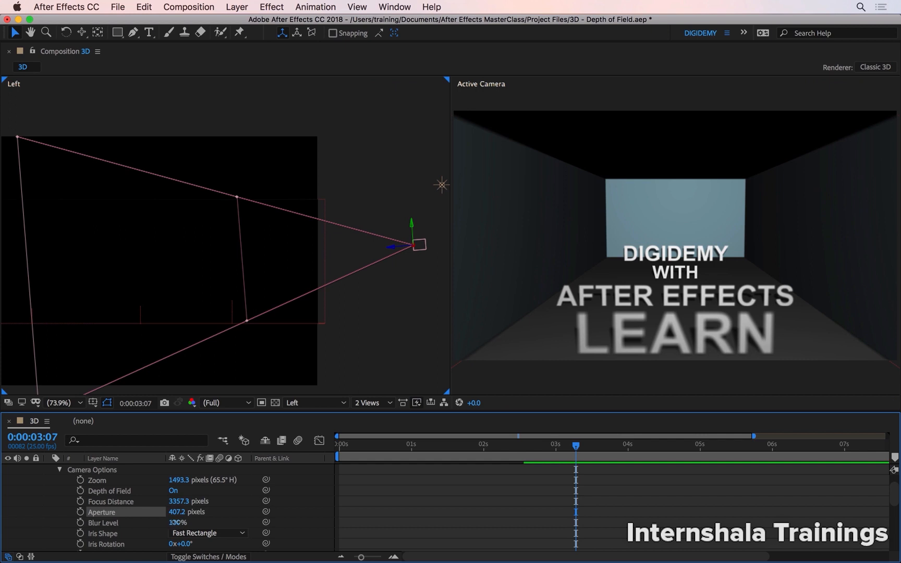
Raise Camera 1's blur level to 274% and reduce its focus distance to 2395.3 pixels.
left_click_drag(177, 526, 266, 519)
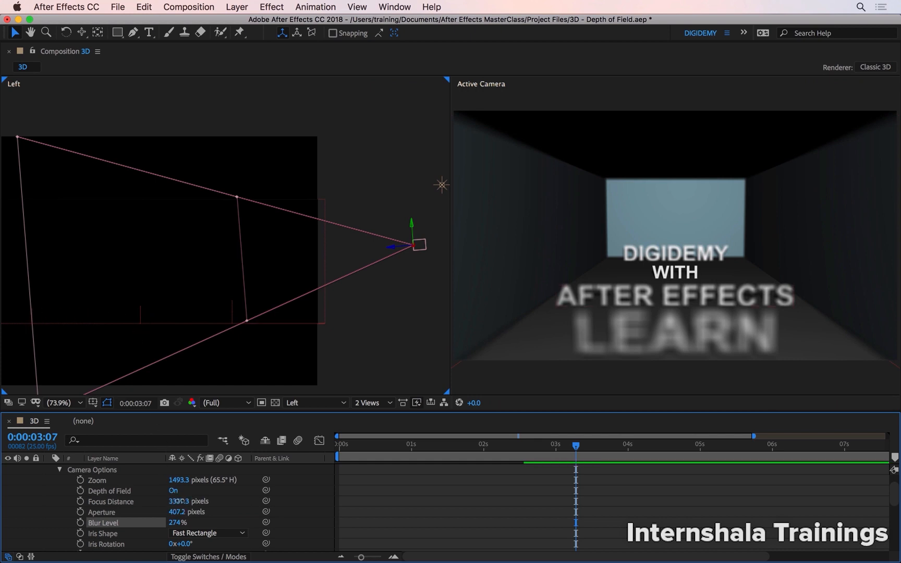
left_click_drag(179, 502, 125, 516)
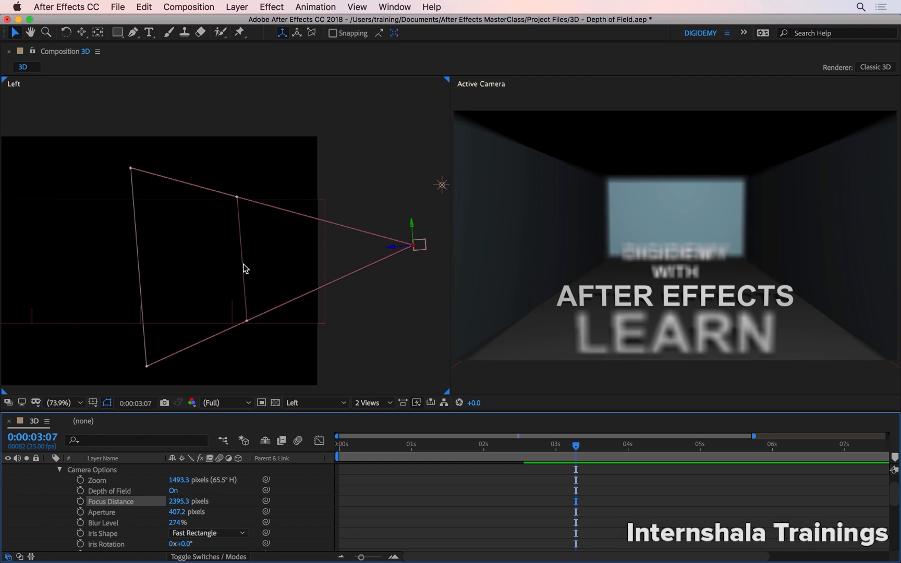
left_click(418, 245)
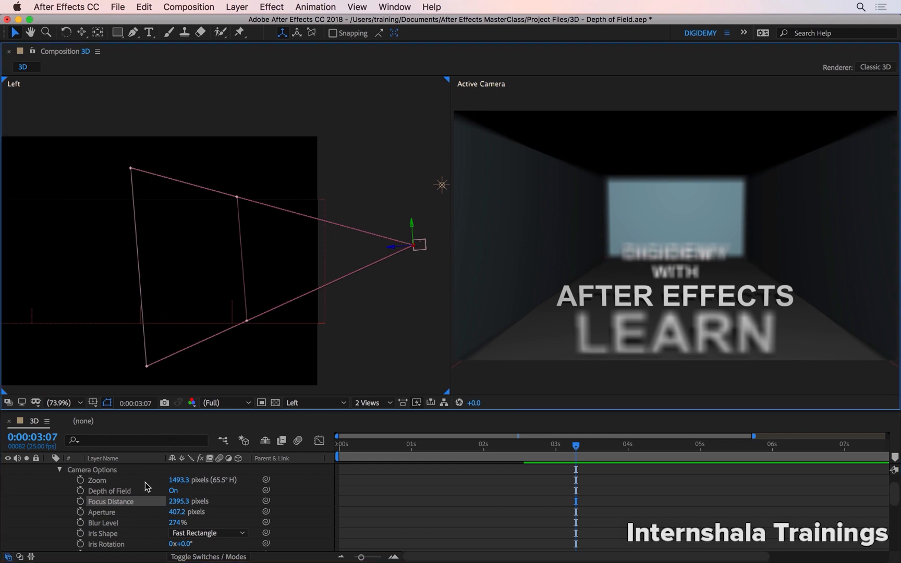
Expand Camera 1's transform properties and move the camera back to a Z position of about -3540.
scroll(153, 490, "up", 2)
left_click(112, 470)
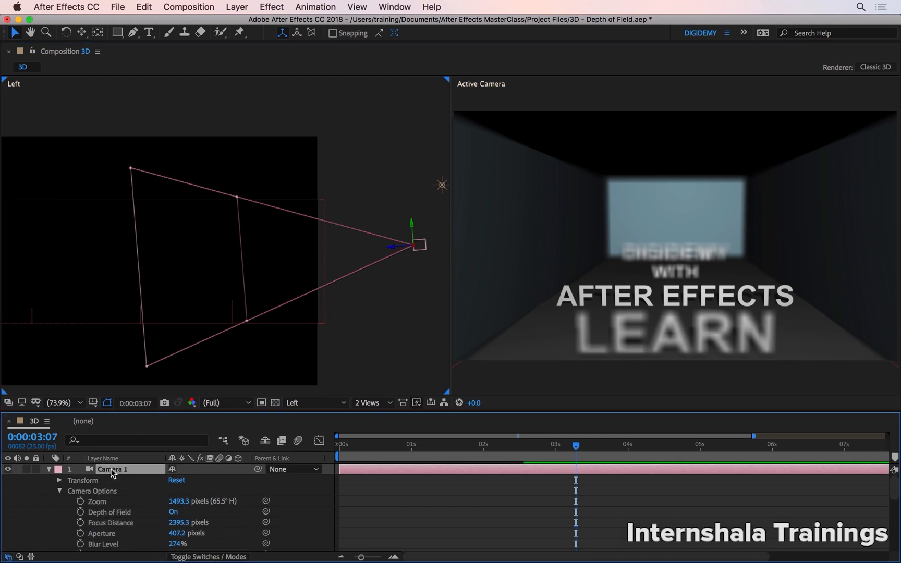
left_click(60, 480)
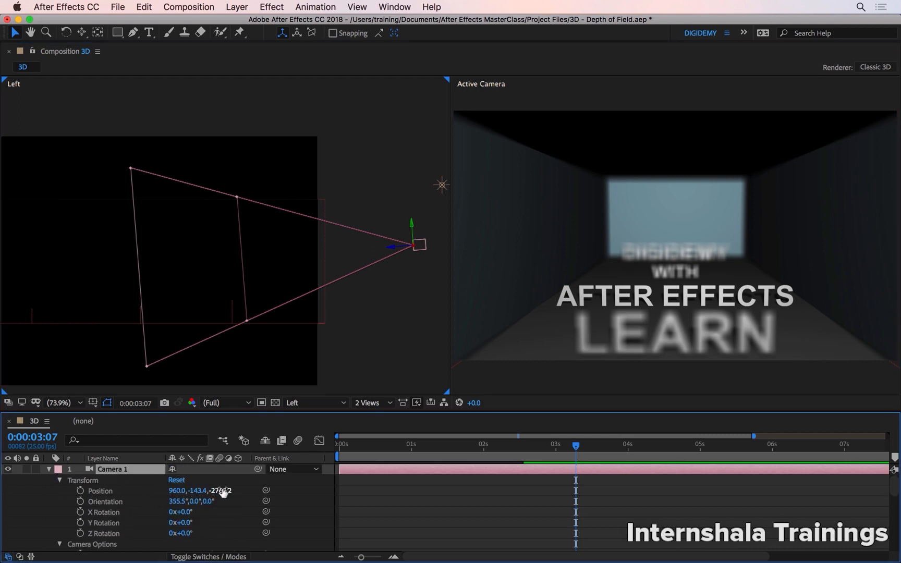
left_click_drag(224, 491, 66, 480)
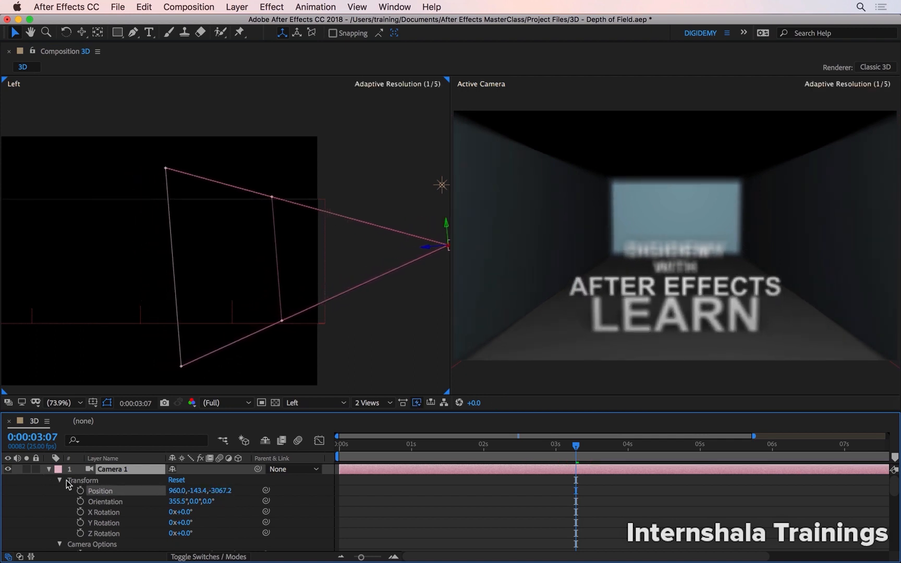
left_click_drag(219, 492, 105, 493)
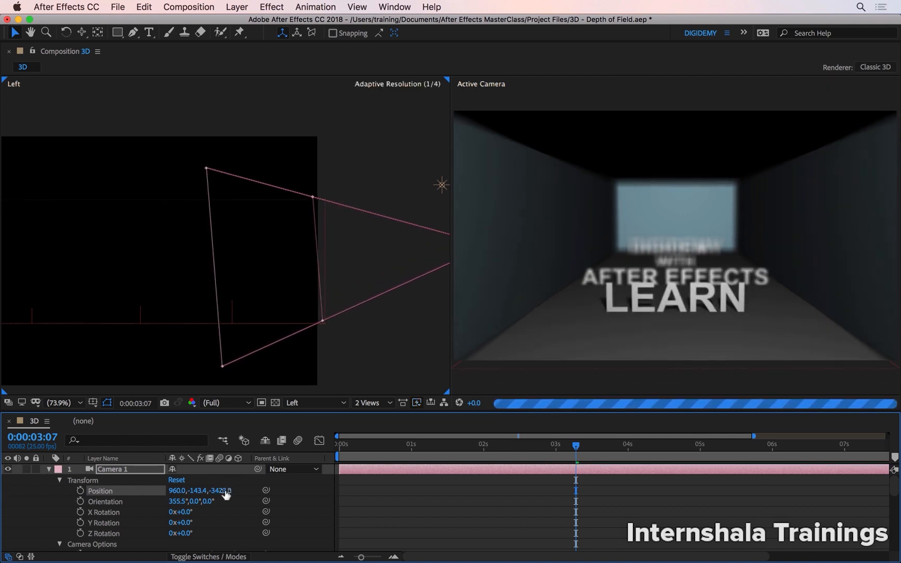
left_click_drag(219, 491, 151, 489)
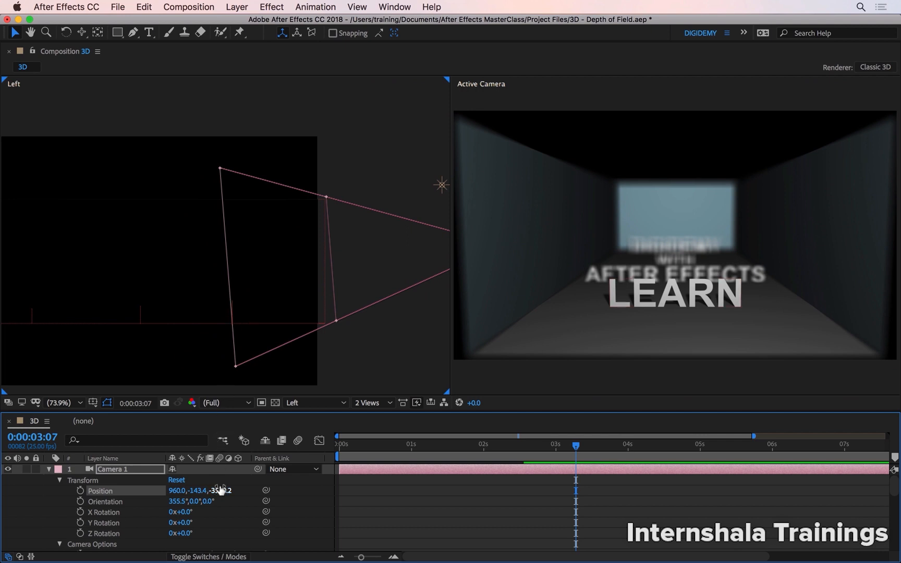
left_click(83, 494)
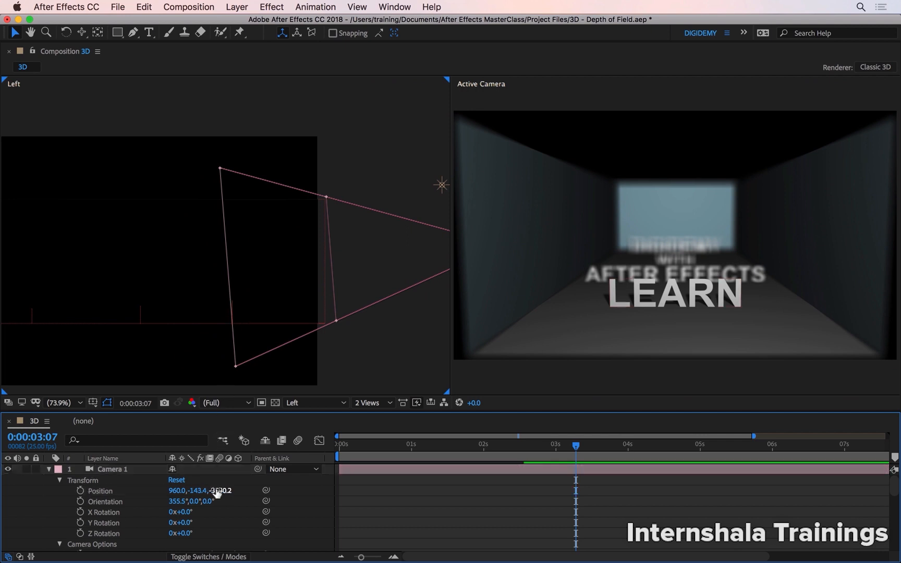
Move Camera 1 forward through the text to a Z position of -695.2.
left_click_drag(222, 490, 661, 432)
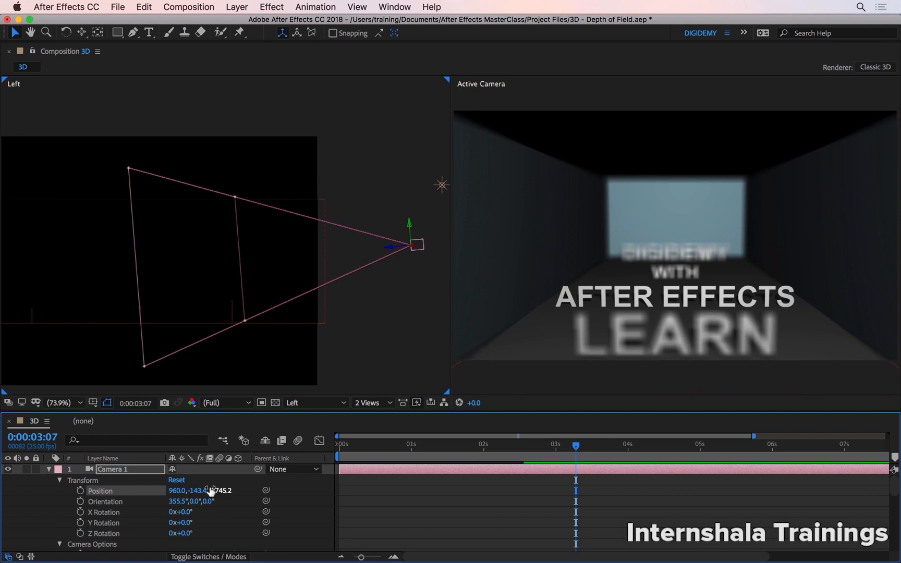
left_click_drag(214, 491, 241, 471)
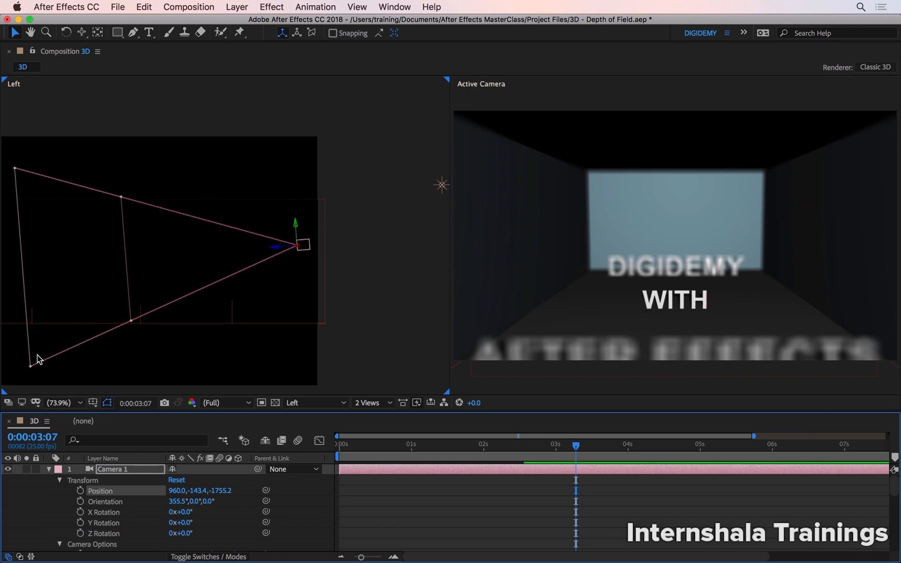
key("h")
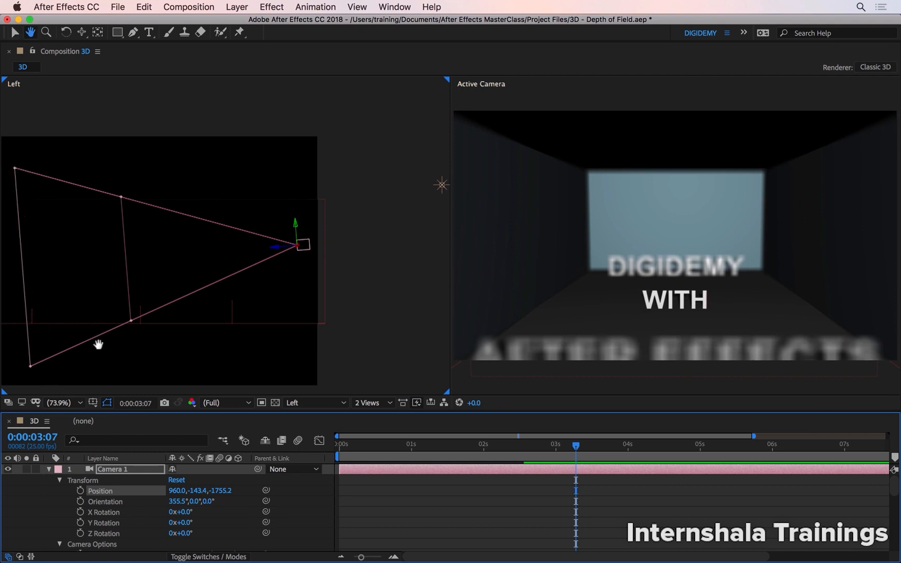
left_click_drag(114, 340, 268, 331)
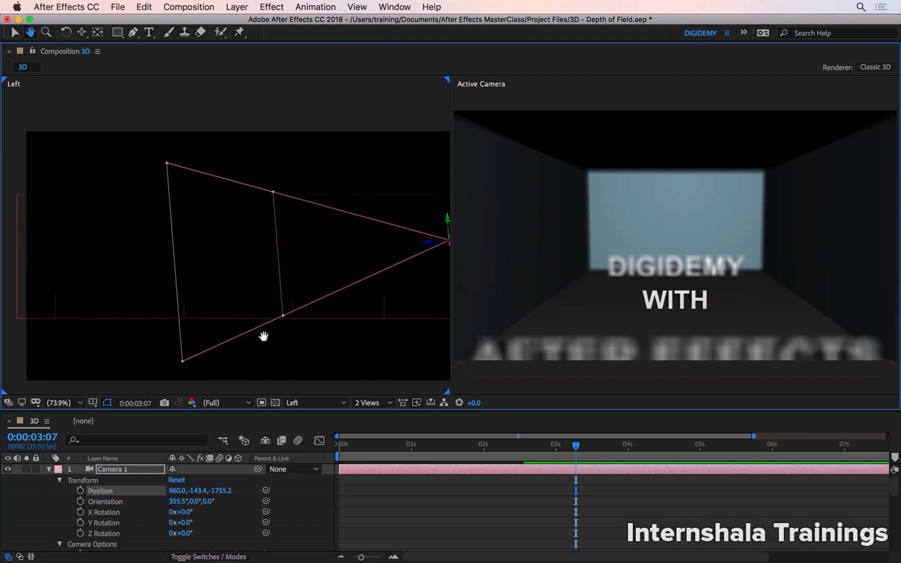
key("v")
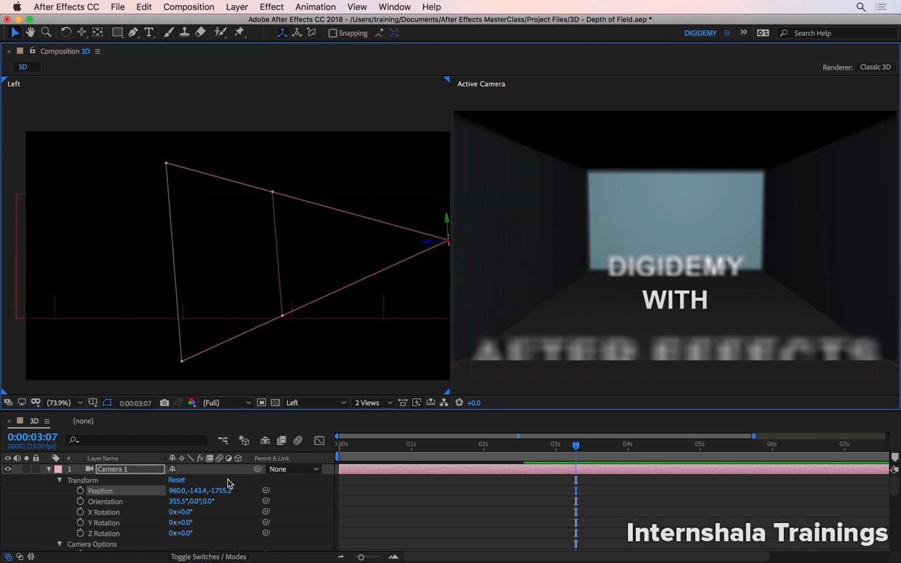
left_click_drag(225, 490, 226, 427)
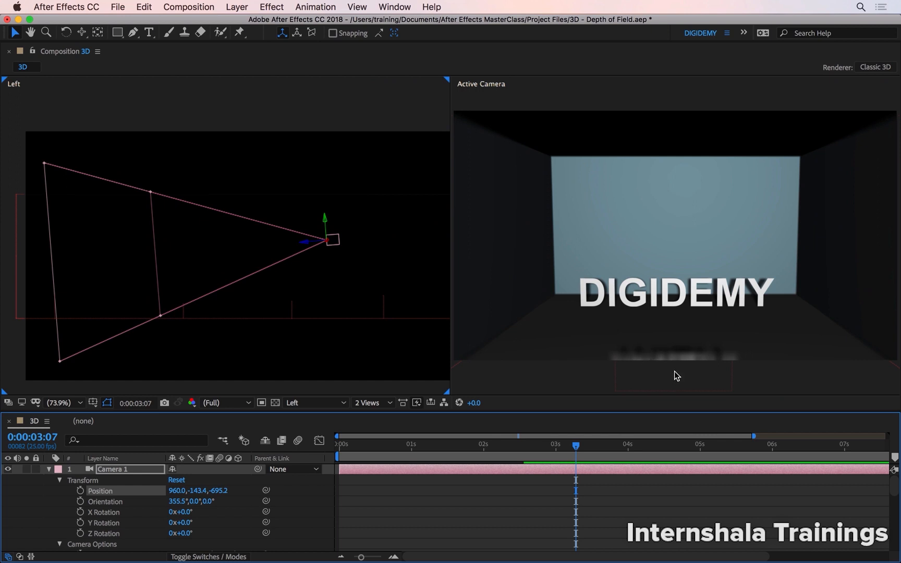
Go back to the start of the animation and pull Camera 1 up and back to position 960.0, -385.7, -3740.8.
left_click_drag(387, 445, 377, 446)
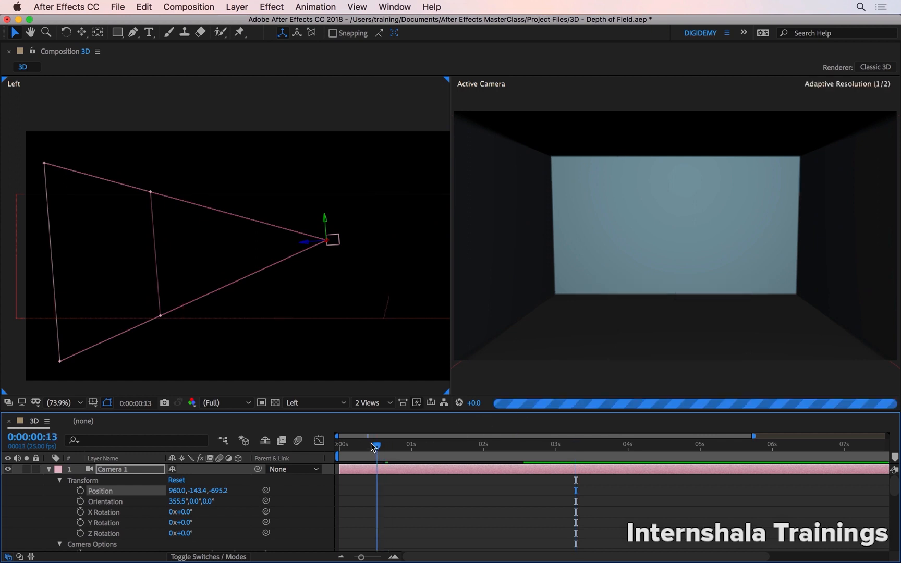
left_click(316, 244)
left_click(334, 241)
left_click_drag(310, 243, 653, 223)
key("h")
left_click_drag(407, 314, 163, 321)
key("v")
At 0:00:00:12, set Camera 1's focus distance to 2571.3 pixels to focus on the LEARN text.
left_click_drag(377, 446, 345, 458)
left_click_drag(365, 462, 373, 462)
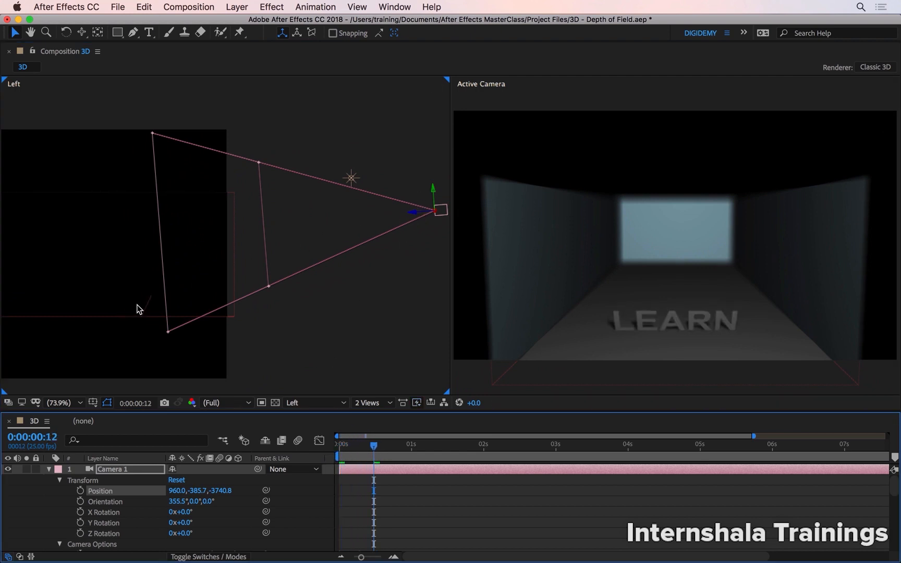
scroll(140, 515, "down", 5)
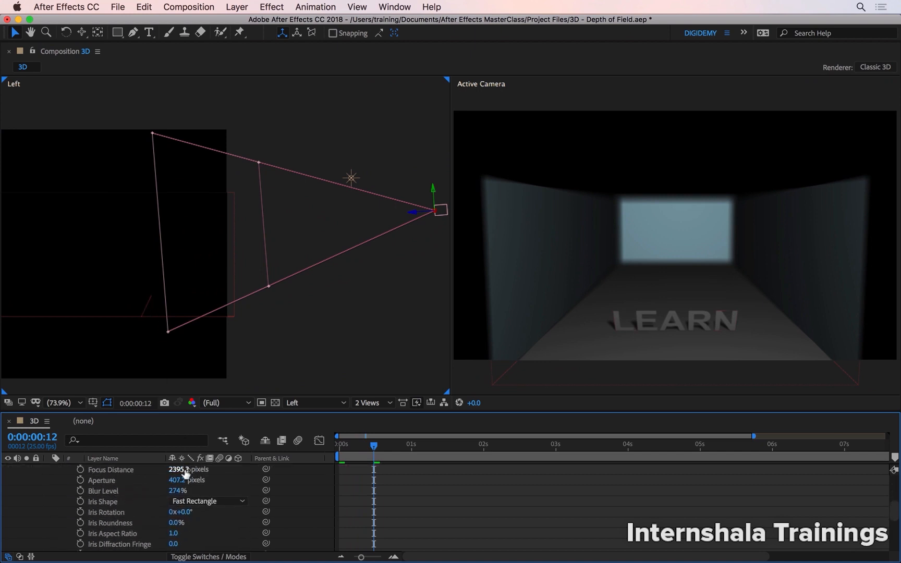
left_click_drag(179, 470, 285, 462)
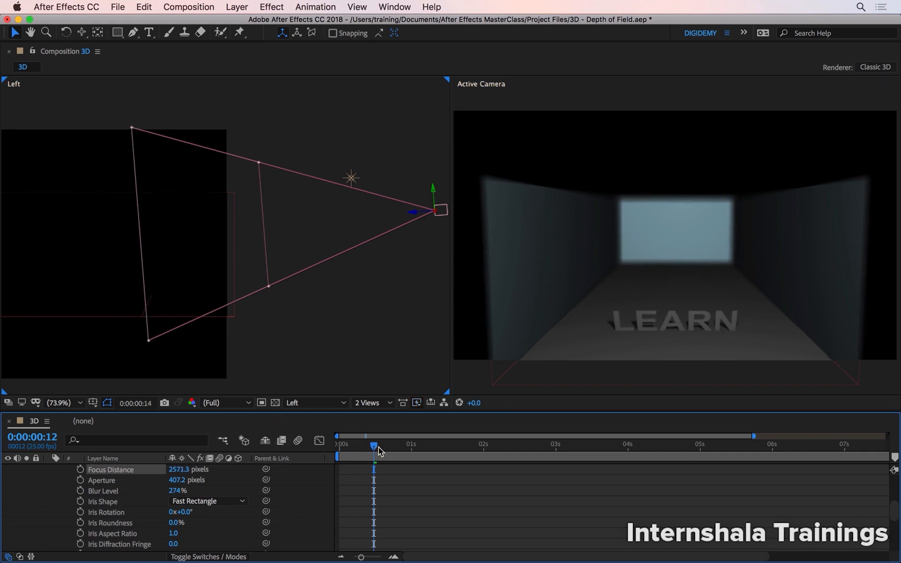
Move the current time to 0:00:00:18 and start keyframing Camera 1's Position there.
mouse_move(379, 451)
left_mouse_down()
mouse_move(304, 456)
mouse_move(402, 464)
mouse_move(390, 464)
left_mouse_up()
scroll(276, 509, "up", 5)
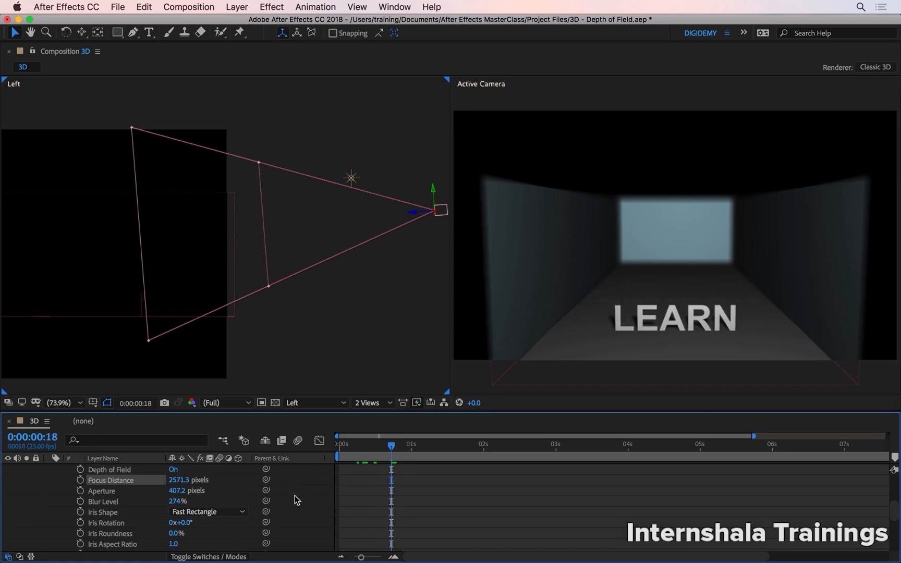
left_click(81, 490)
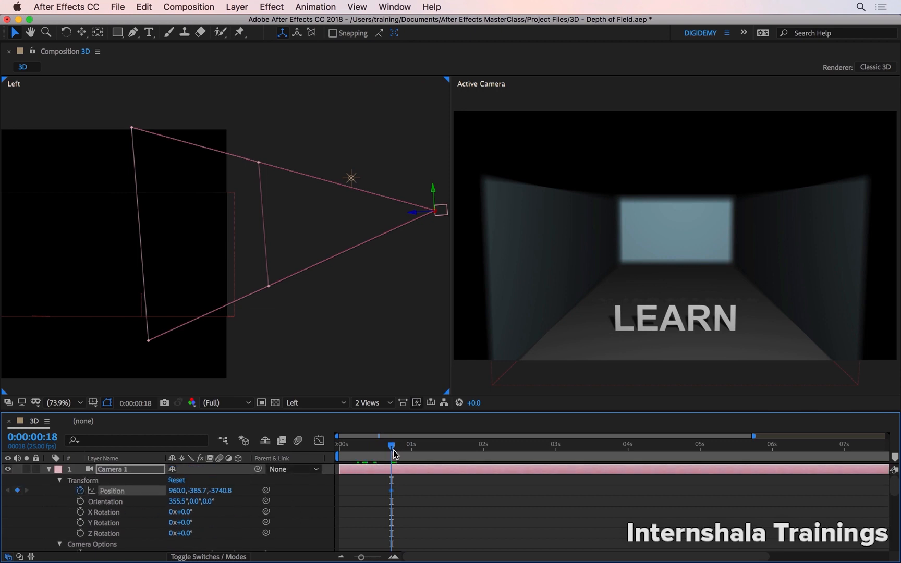
At 0:00:01:05, move Camera 1 forward to position 960.0, -320.1, -2916.3, bringing the AFTER EFFECTS text into focus.
left_click_drag(394, 449, 429, 460)
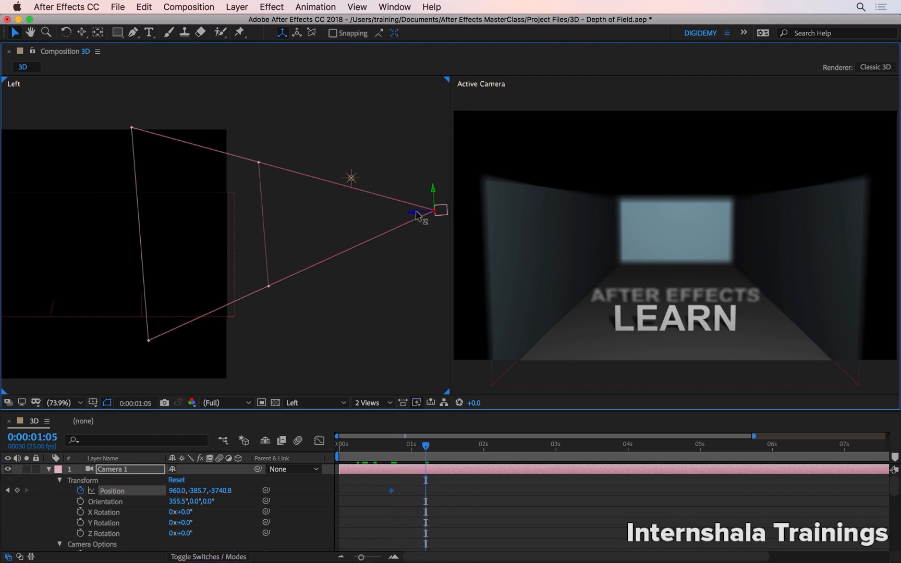
left_click_drag(417, 217, 333, 235)
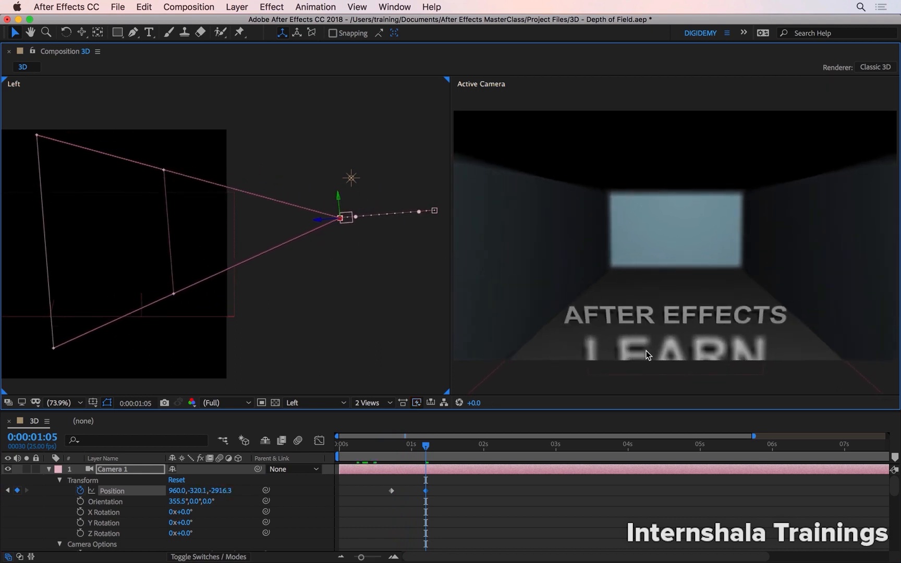
At 0:00:01:21, move Camera 1 forward to position 960.0, -248.9, -2021.7, bringing the WITH text into focus.
left_click_drag(426, 450, 472, 452)
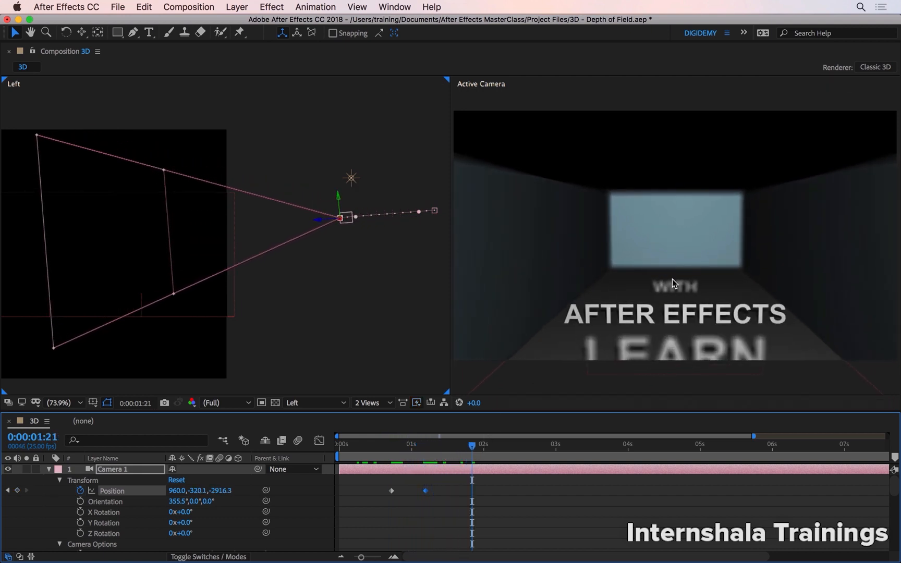
key("h")
left_click_drag(204, 307, 330, 282)
key("v")
left_click_drag(397, 248, 354, 275)
left_click_drag(424, 230, 123, 231)
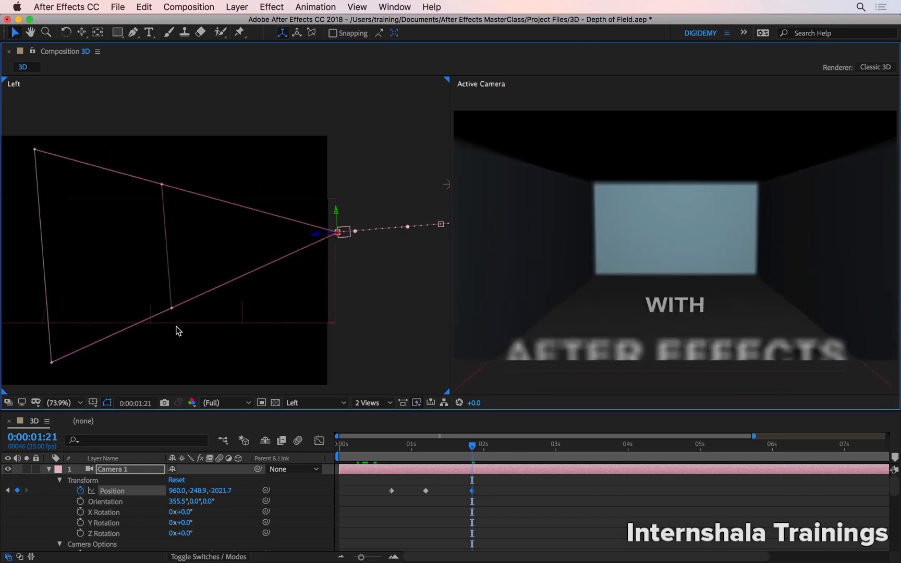
At 0:00:02:12, move Camera 1 forward to position 960.0, -157.2, -867.8, bringing the DIGIDEMY text into focus.
left_click_drag(476, 445, 517, 447)
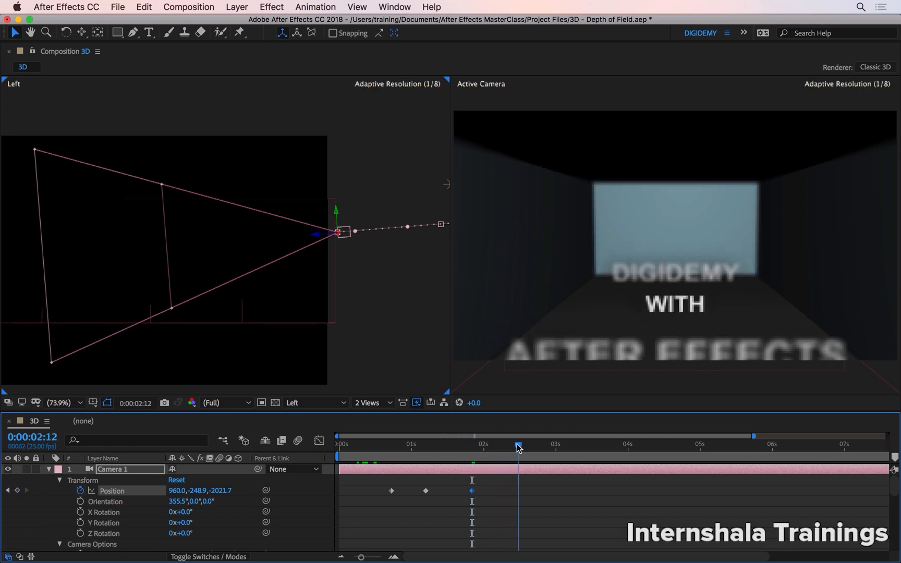
key("h")
left_click_drag(184, 296, 317, 323)
key("v")
left_click_drag(449, 263, 317, 288)
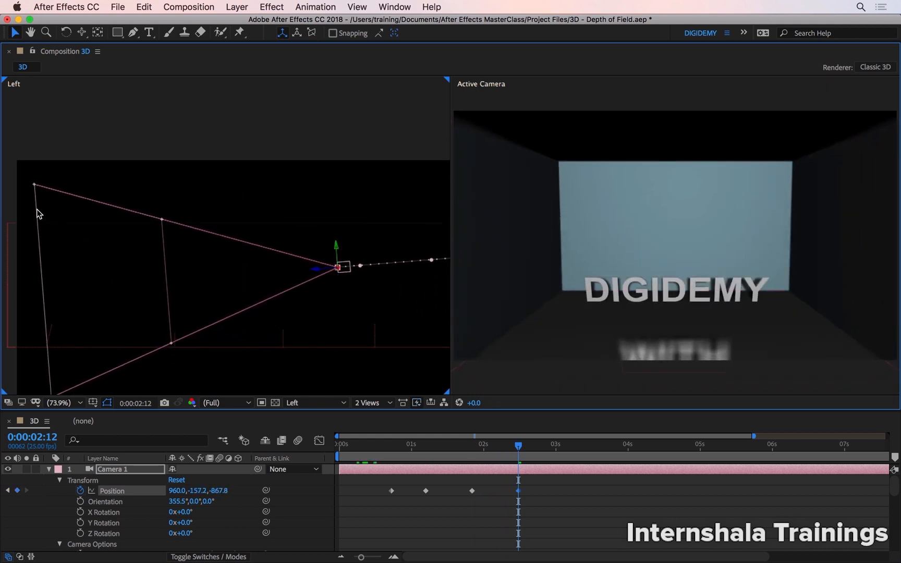
Preview the camera move from the start of the composition, and stop playback.
left_click_drag(518, 445, 310, 448)
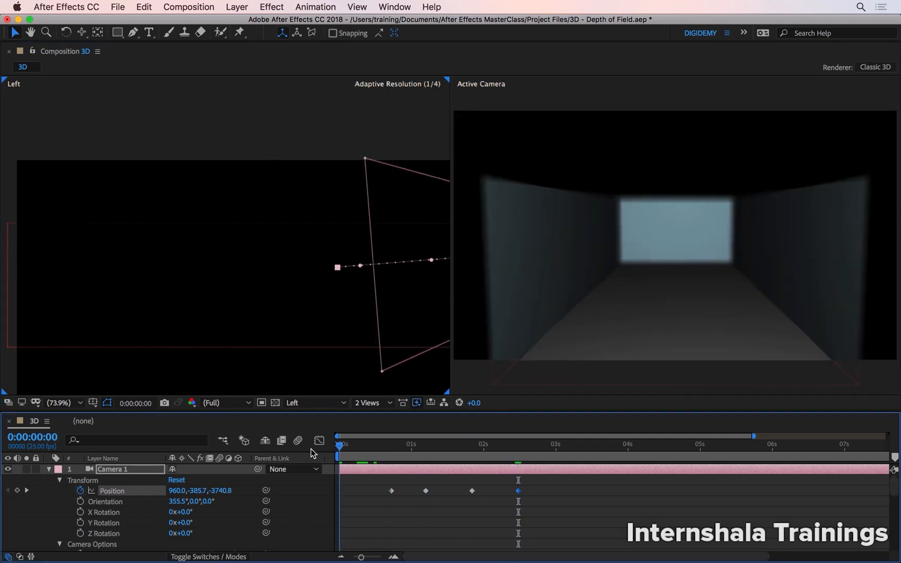
key("space")
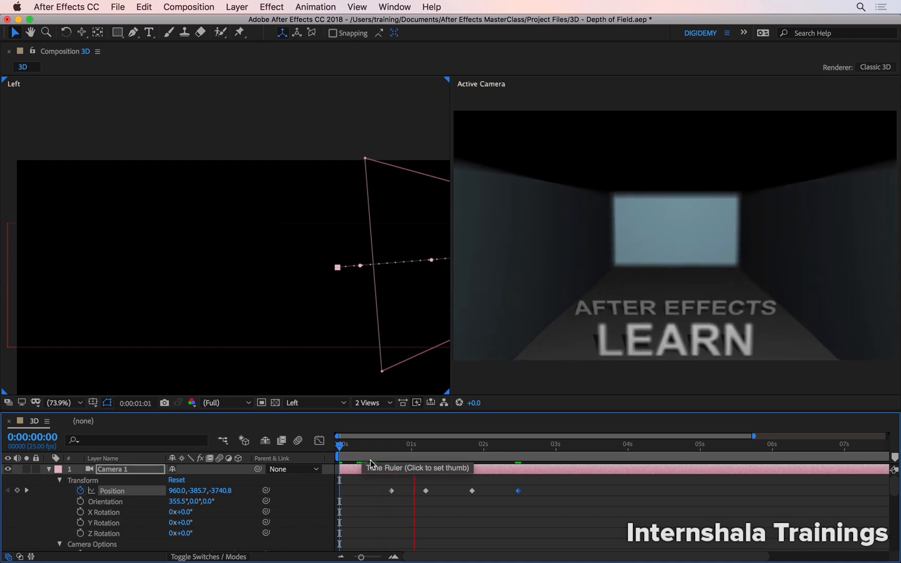
left_click(542, 504)
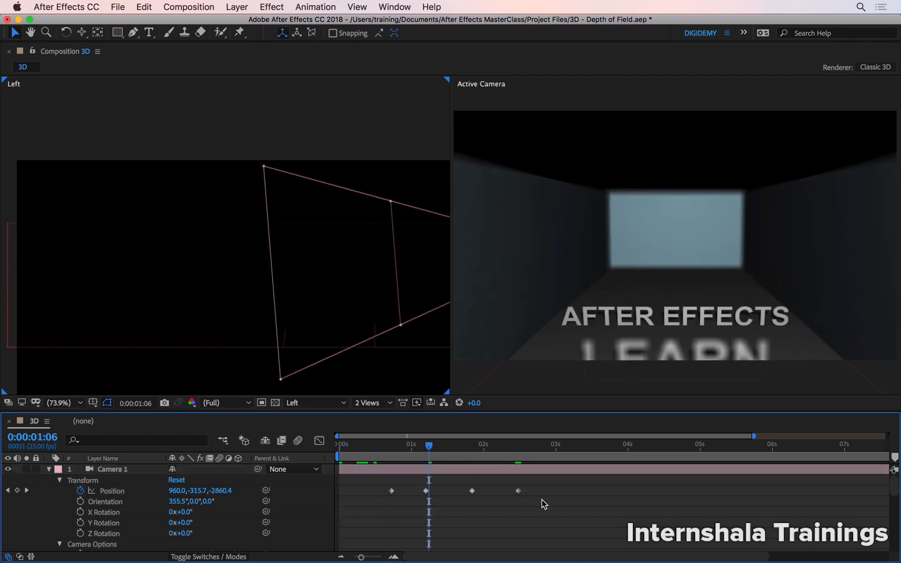
Apply Easy Ease to all four Position keyframes of Camera 1 and preview the animation from the start.
left_click_drag(542, 496, 383, 486)
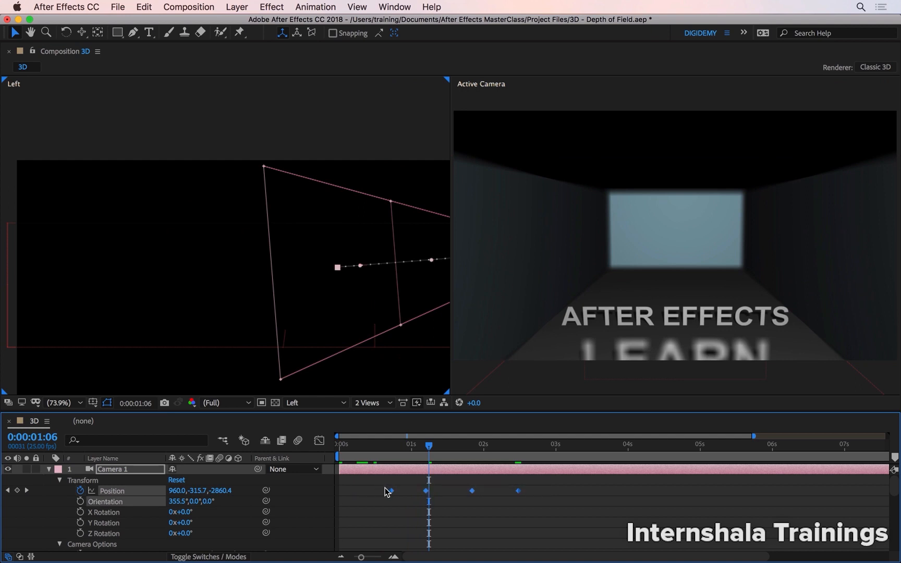
key("F9")
left_click_drag(399, 446, 339, 451)
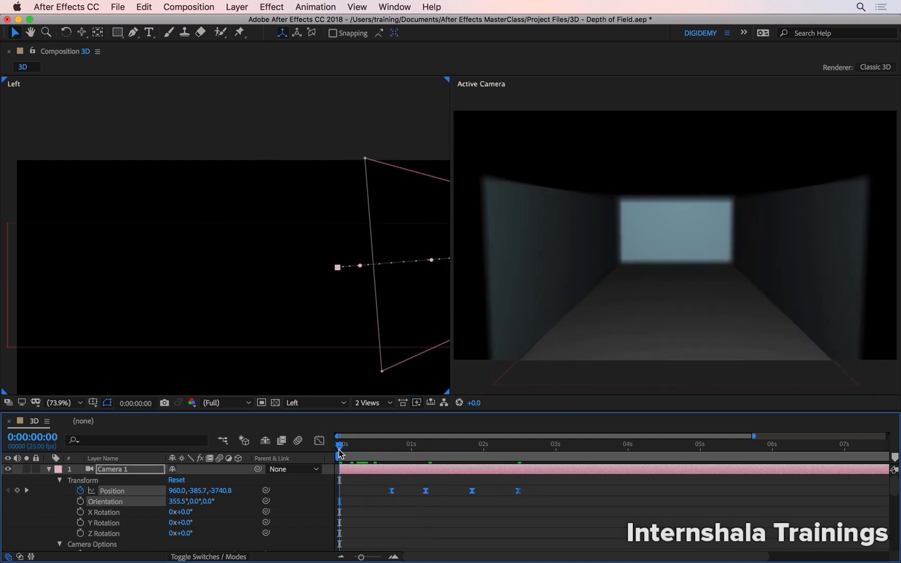
key("space")
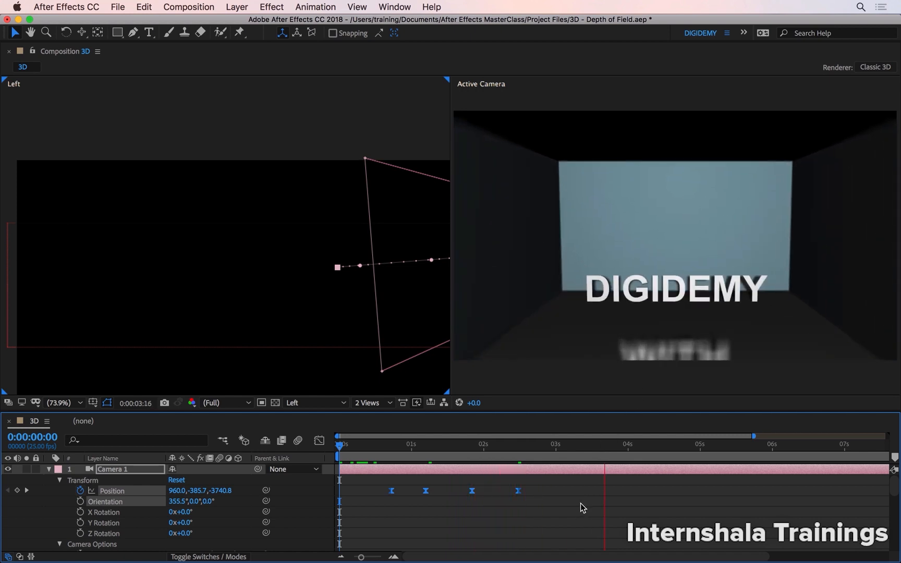
key("space")
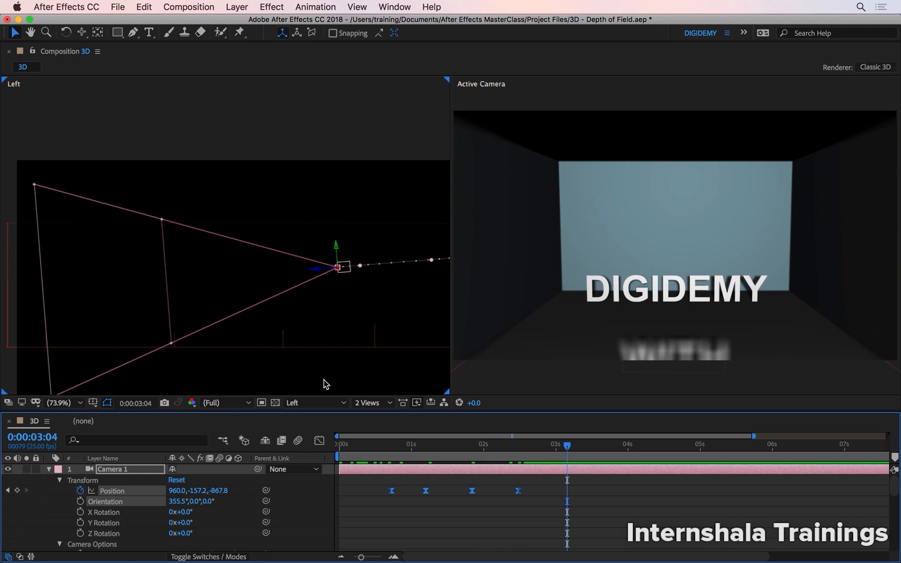
Keyframe Camera 1's Zoom, placing the first keyframe just after 2 seconds and setting Zoom to 2191.3 pixels at 0:00:03:04.
left_click(494, 511)
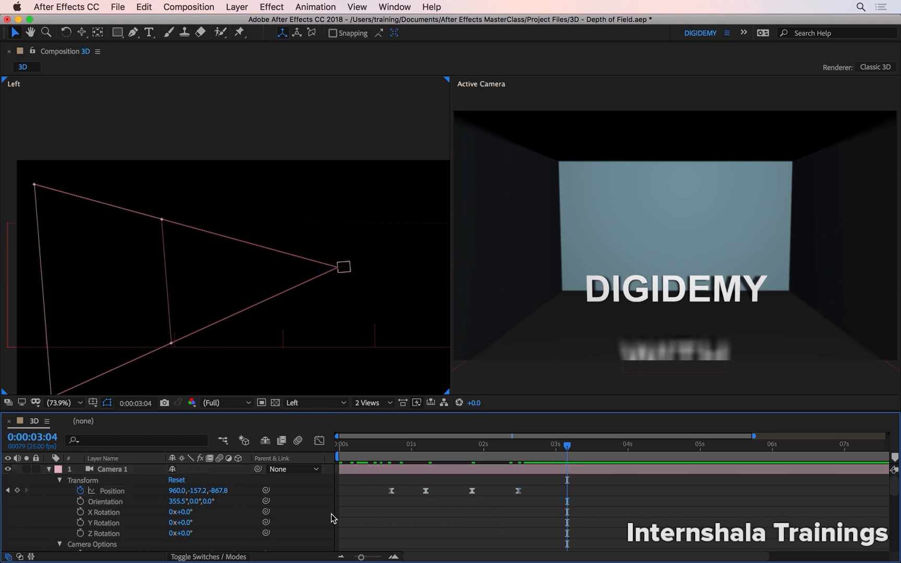
left_click(60, 481)
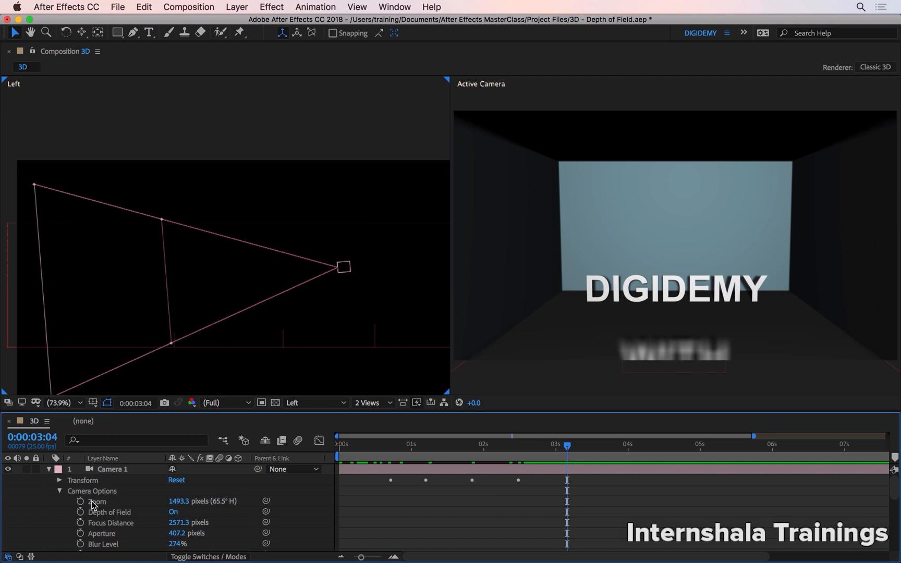
left_click(80, 501)
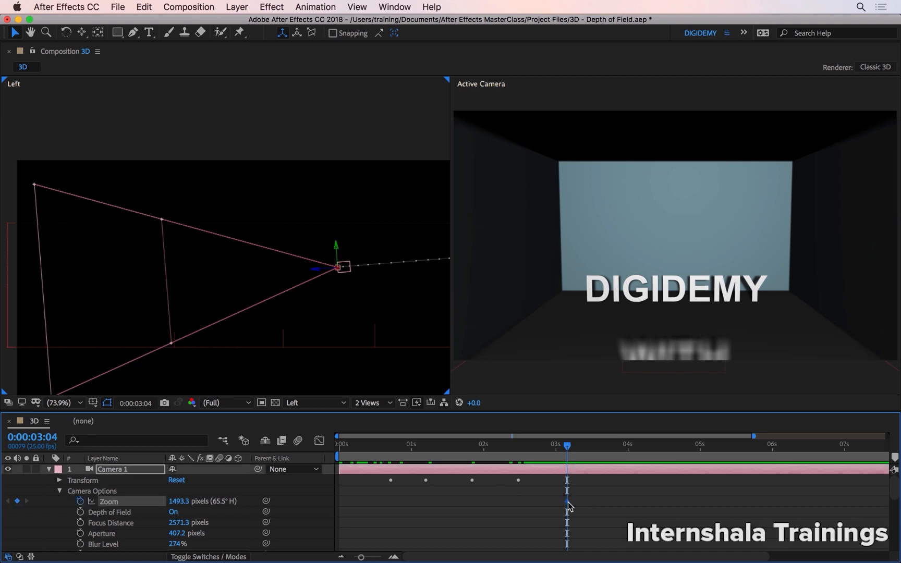
left_click_drag(568, 502, 498, 501)
left_click_drag(179, 503, 477, 472)
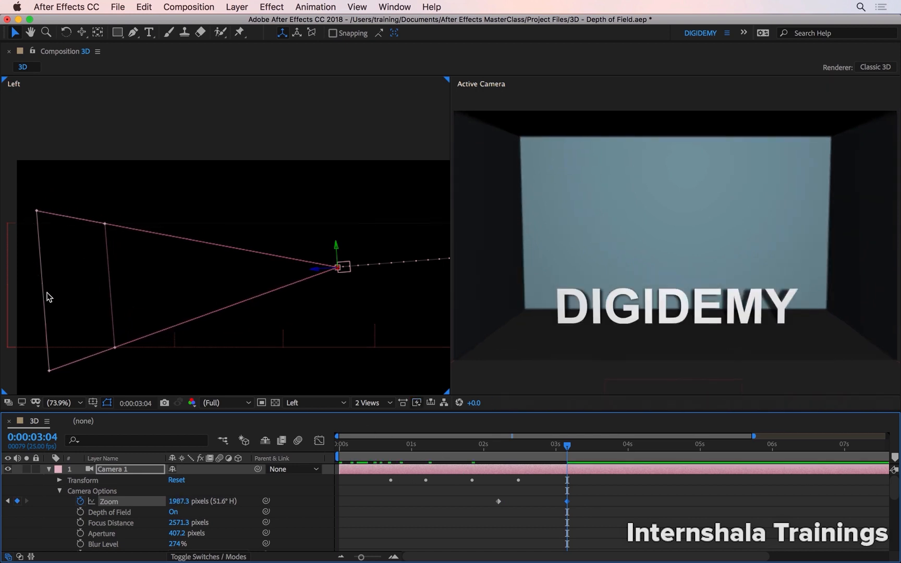
left_click_drag(183, 502, 348, 477)
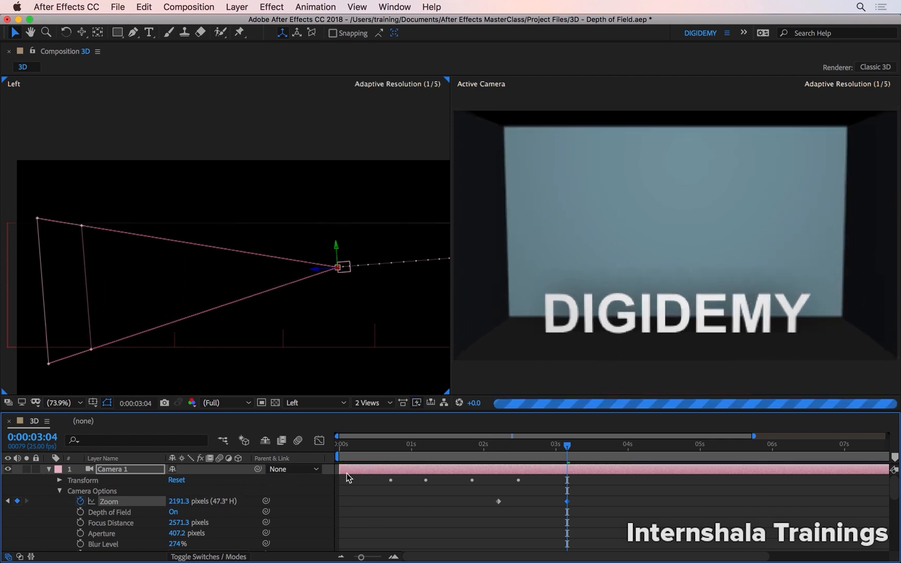
Shift both Zoom keyframes earlier so the second aligns with the last Position keyframe, and preview from the start.
left_click_drag(479, 500, 568, 504)
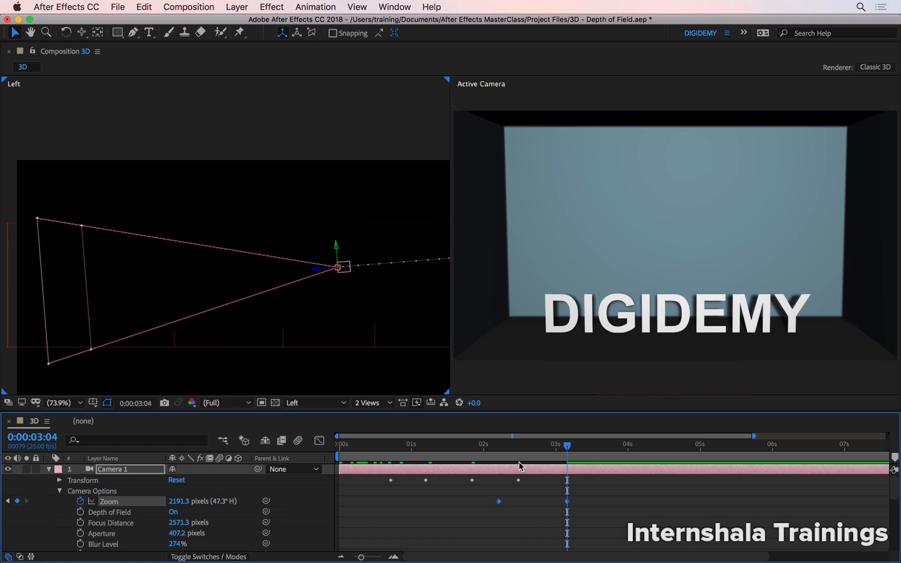
left_click_drag(568, 503, 520, 501)
left_click(338, 447)
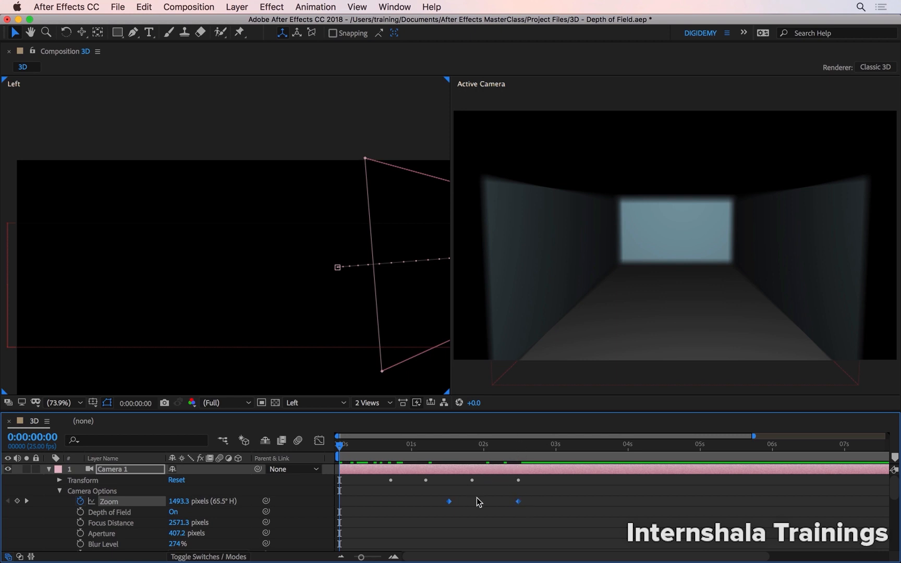
key("space")
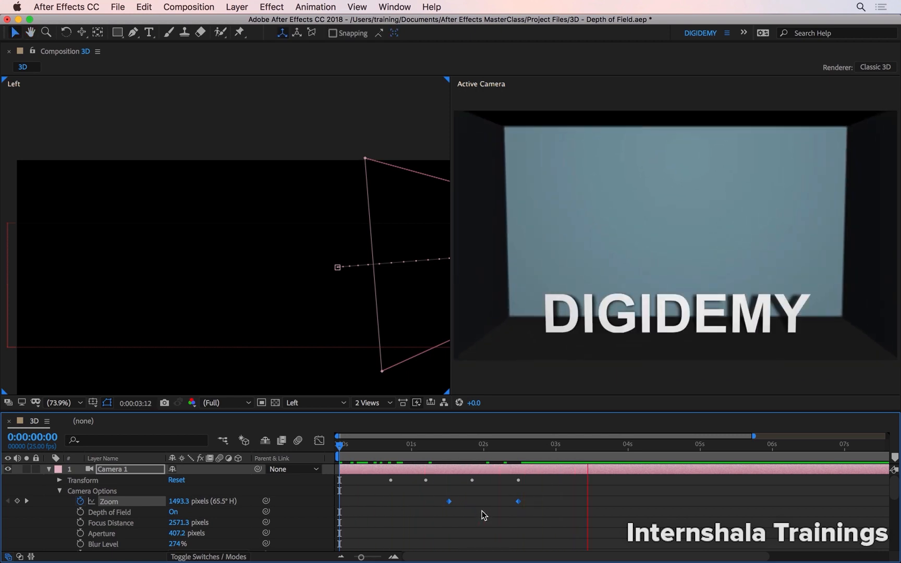
Apply Easy Ease to both Zoom keyframes and preview the camera animation again.
left_click(533, 513)
left_click_drag(576, 500, 430, 506)
key("F9")
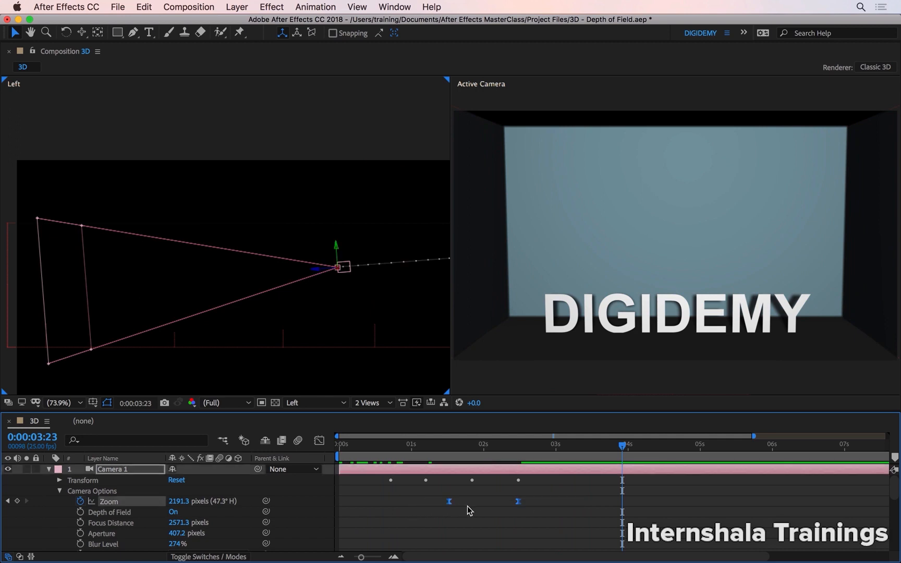
key("space")
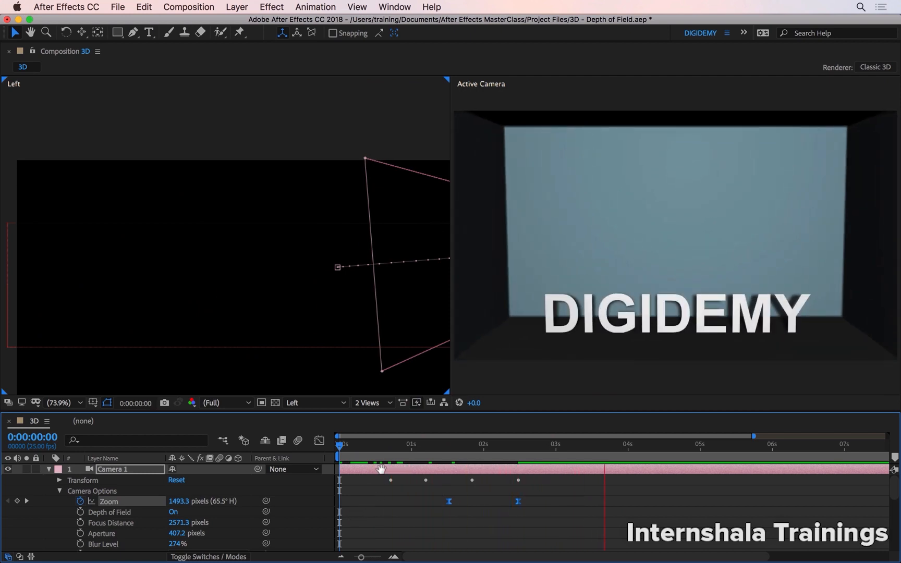
key("space")
key("space")
key("space")
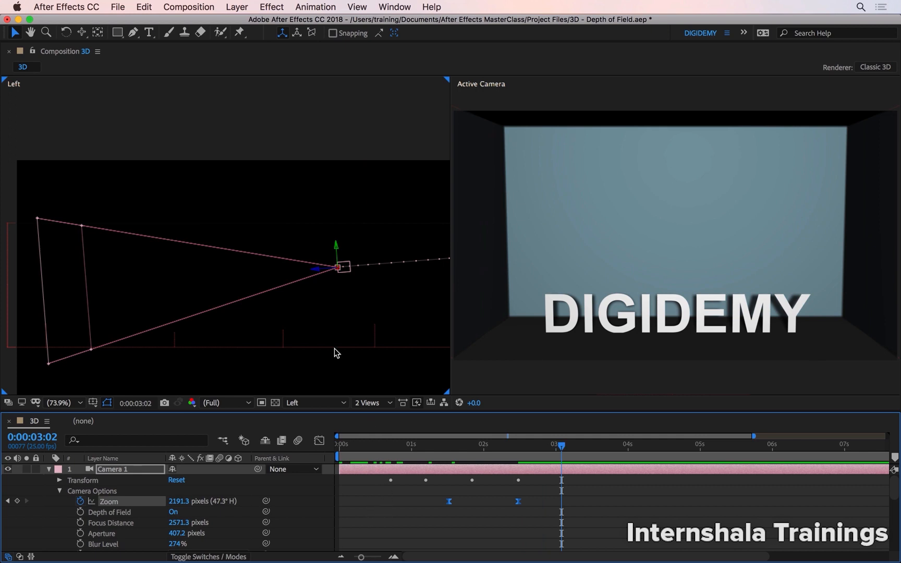
Unlock the Point Light 1 layer and lower the light in the Left view to cast the DIGIDEMY shadow onto the back wall.
key("comma")
key("comma")
key("comma")
key("comma")
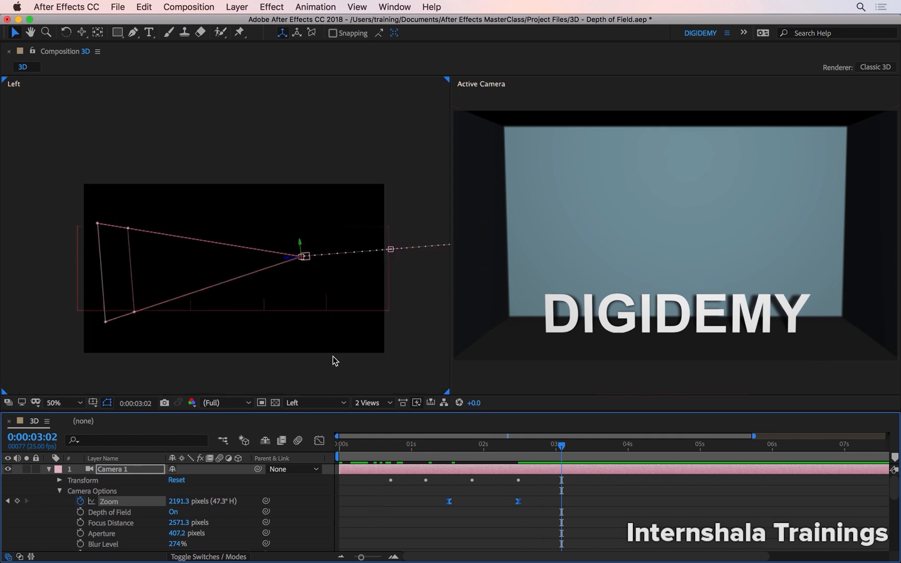
left_click(347, 227)
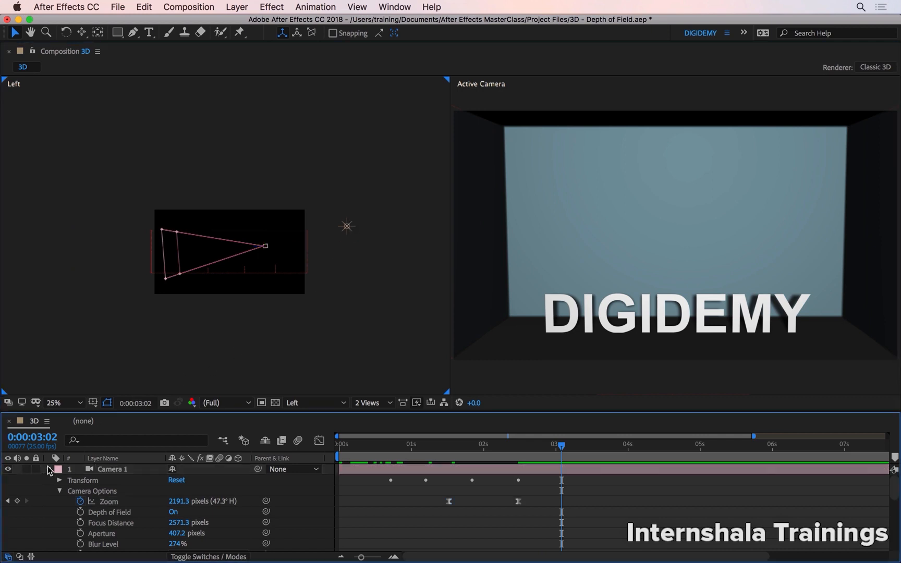
left_click(49, 469)
left_click(36, 479)
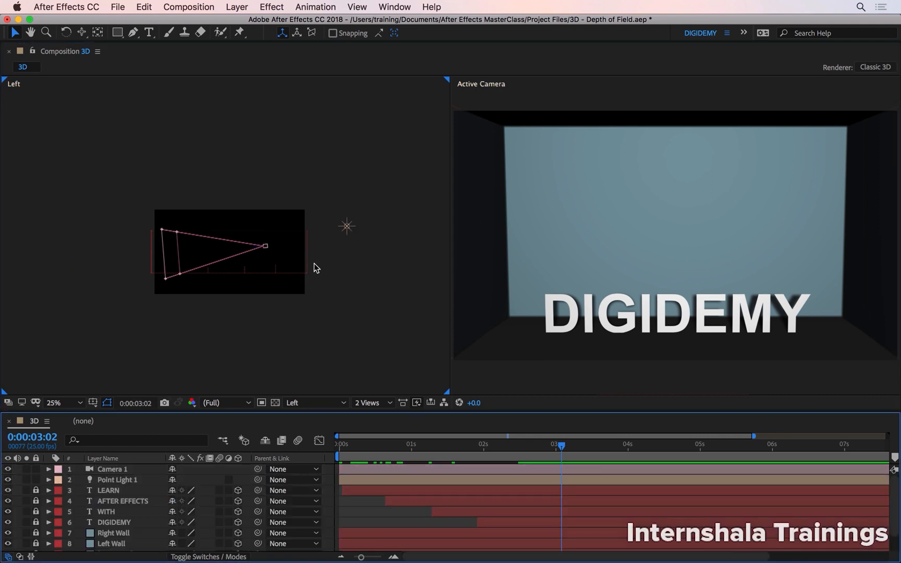
left_click(347, 226)
left_click_drag(346, 219, 344, 252)
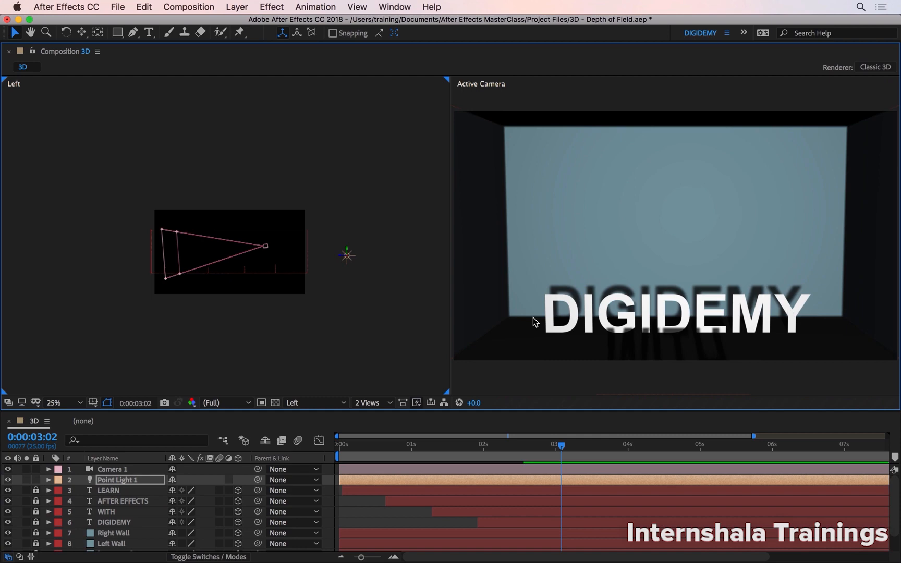
Set Point Light 1's Shadow Diffusion to 309 px in its light settings.
double_click(125, 484)
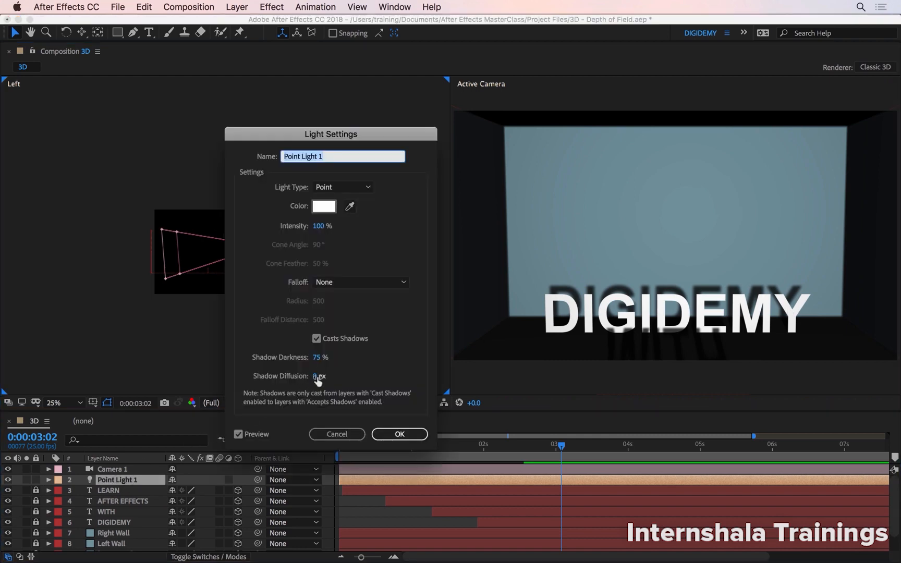
left_click_drag(315, 376, 503, 372)
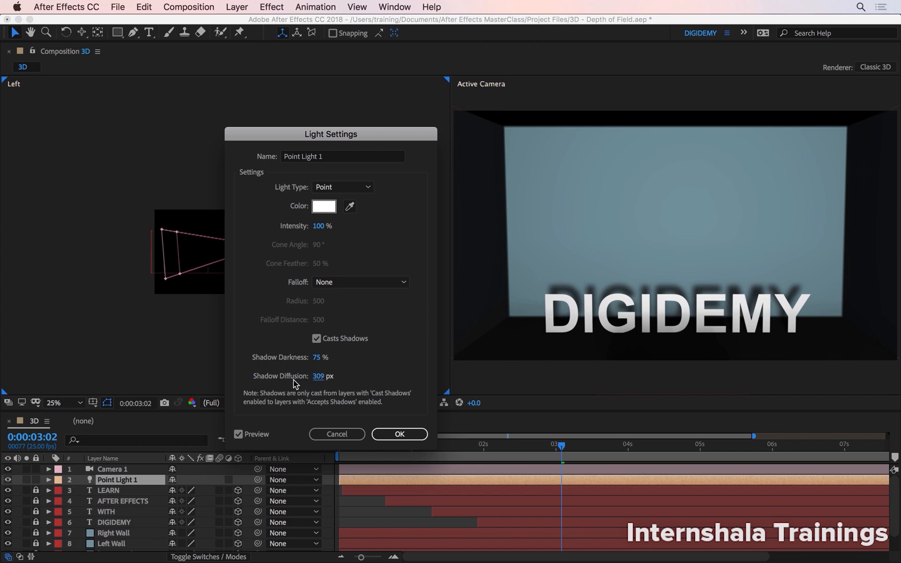
left_click(398, 434)
left_click(399, 435)
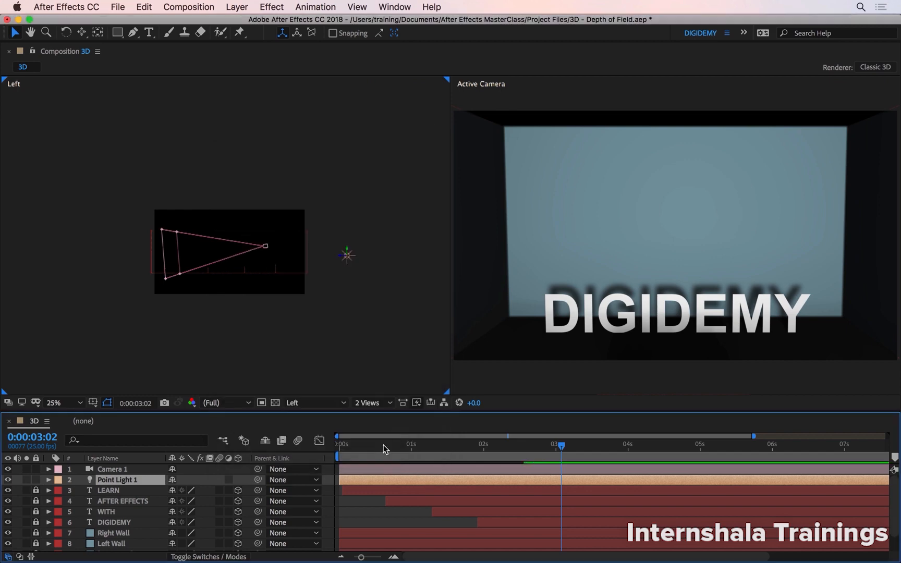
Preview the animation from the start to check the softened shadows and camera move.
left_click_drag(383, 444, 334, 449)
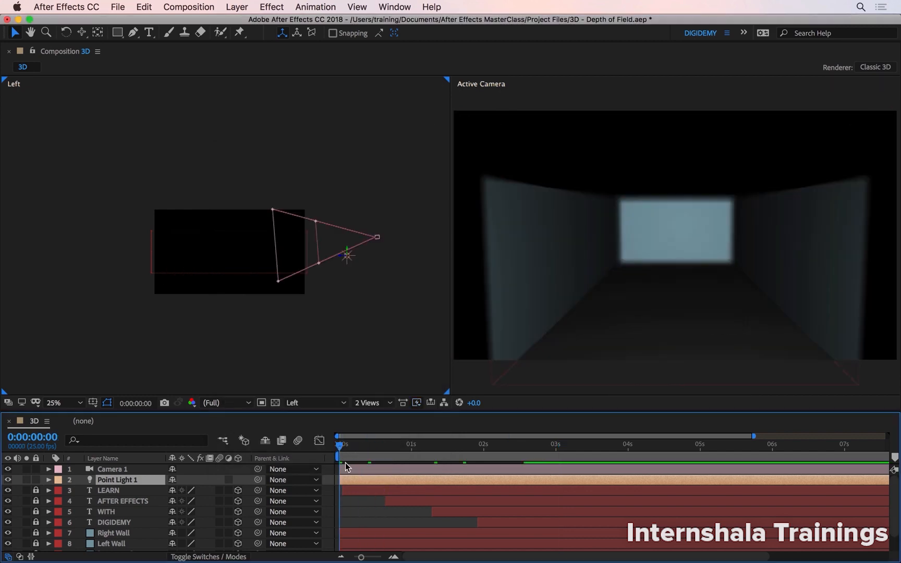
key("space")
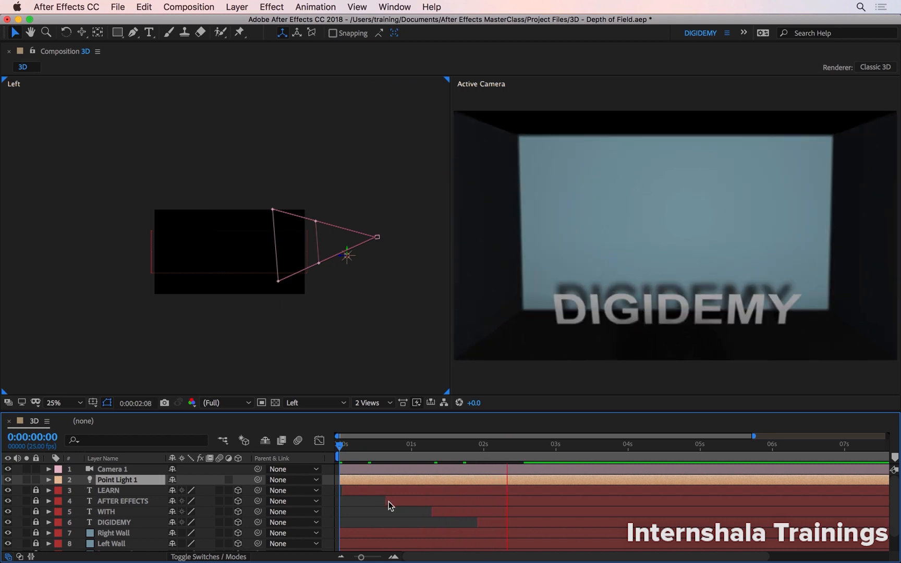
key("space")
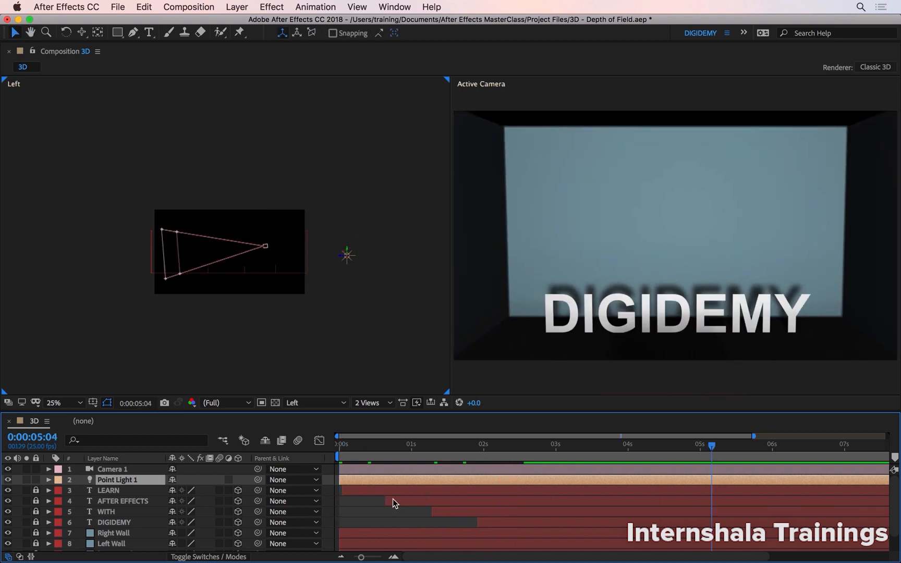